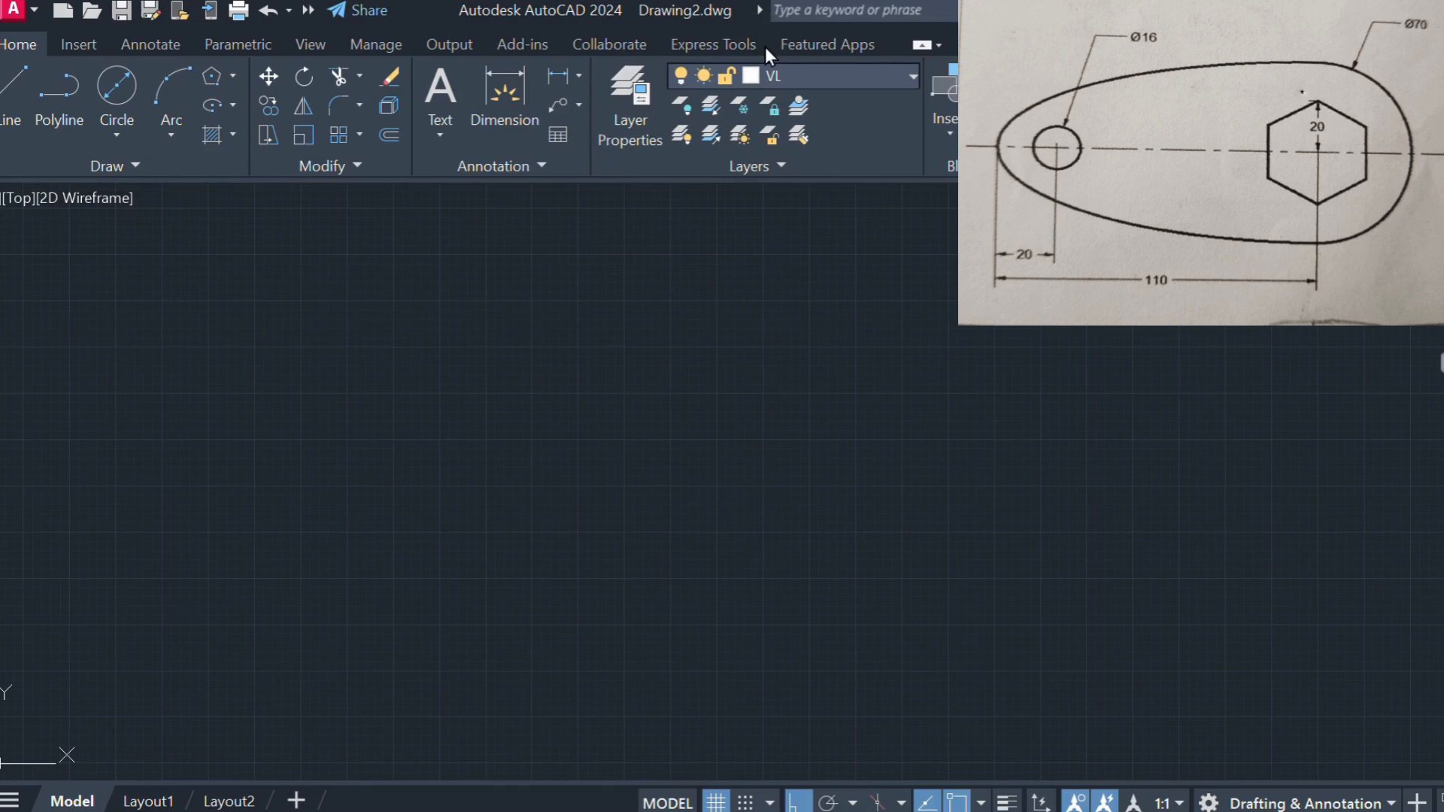
Step: Make the CL layer current and draw a vertical and a horizontal construction line crossing each other
click(782, 125)
click(800, 183)
click(815, 209)
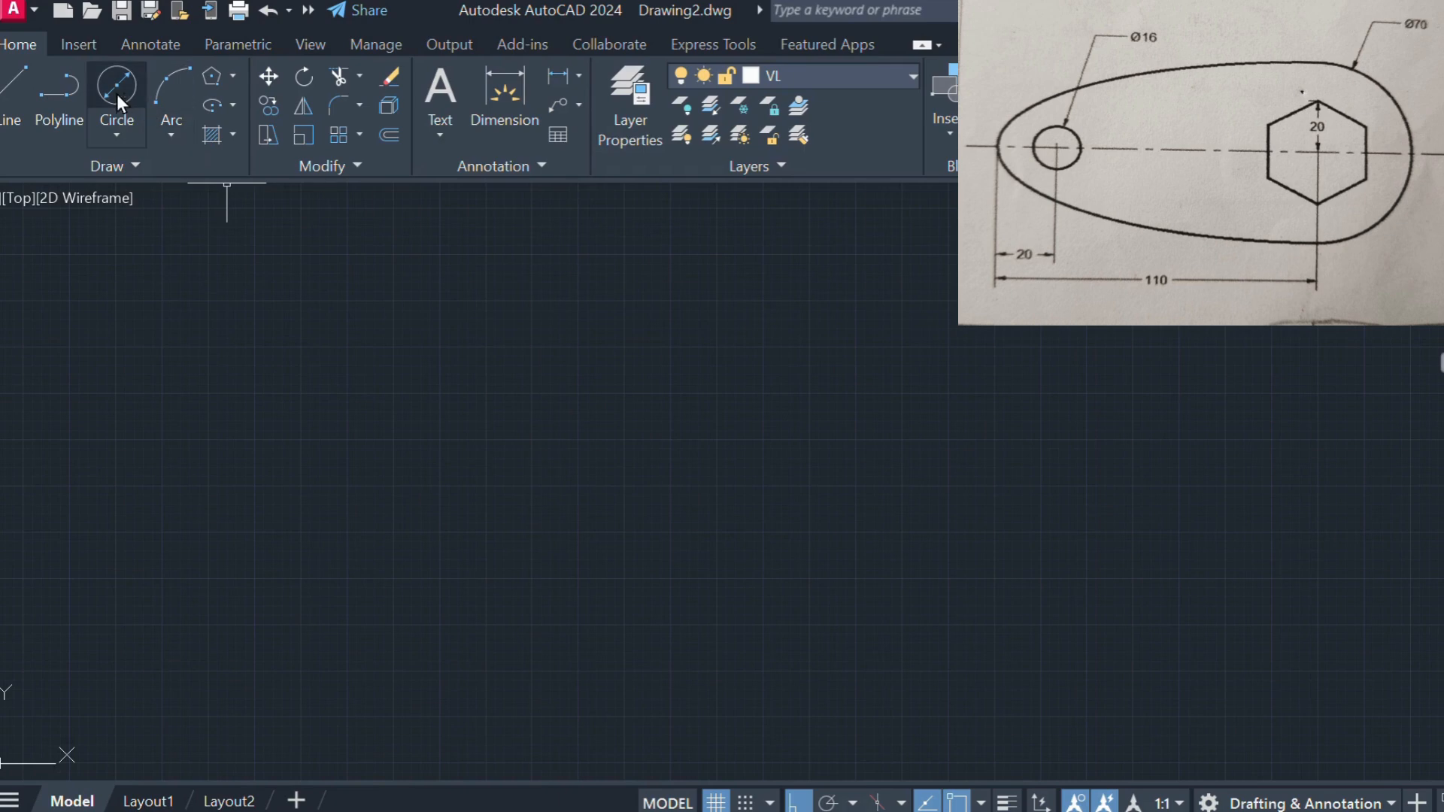
click(797, 134)
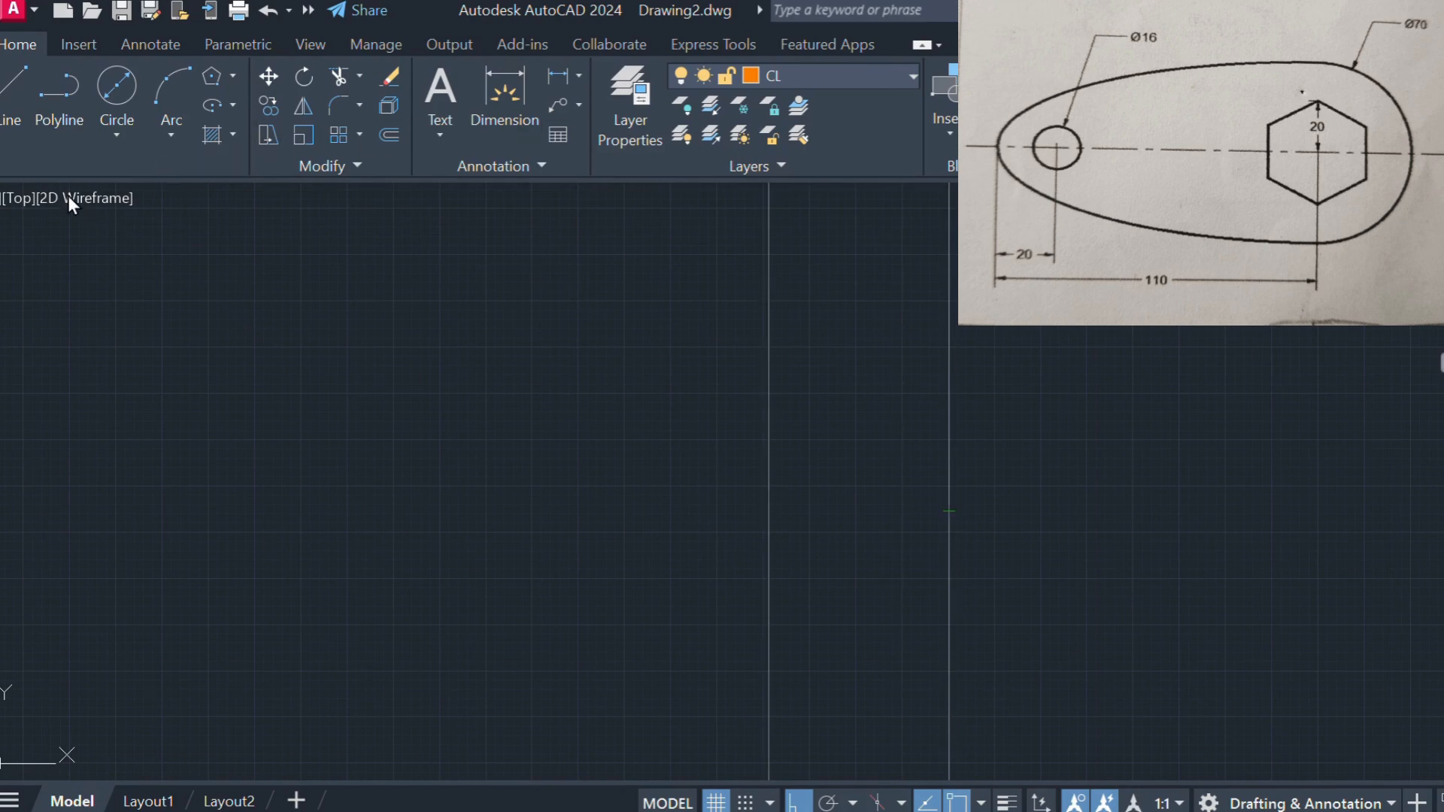
click(658, 775)
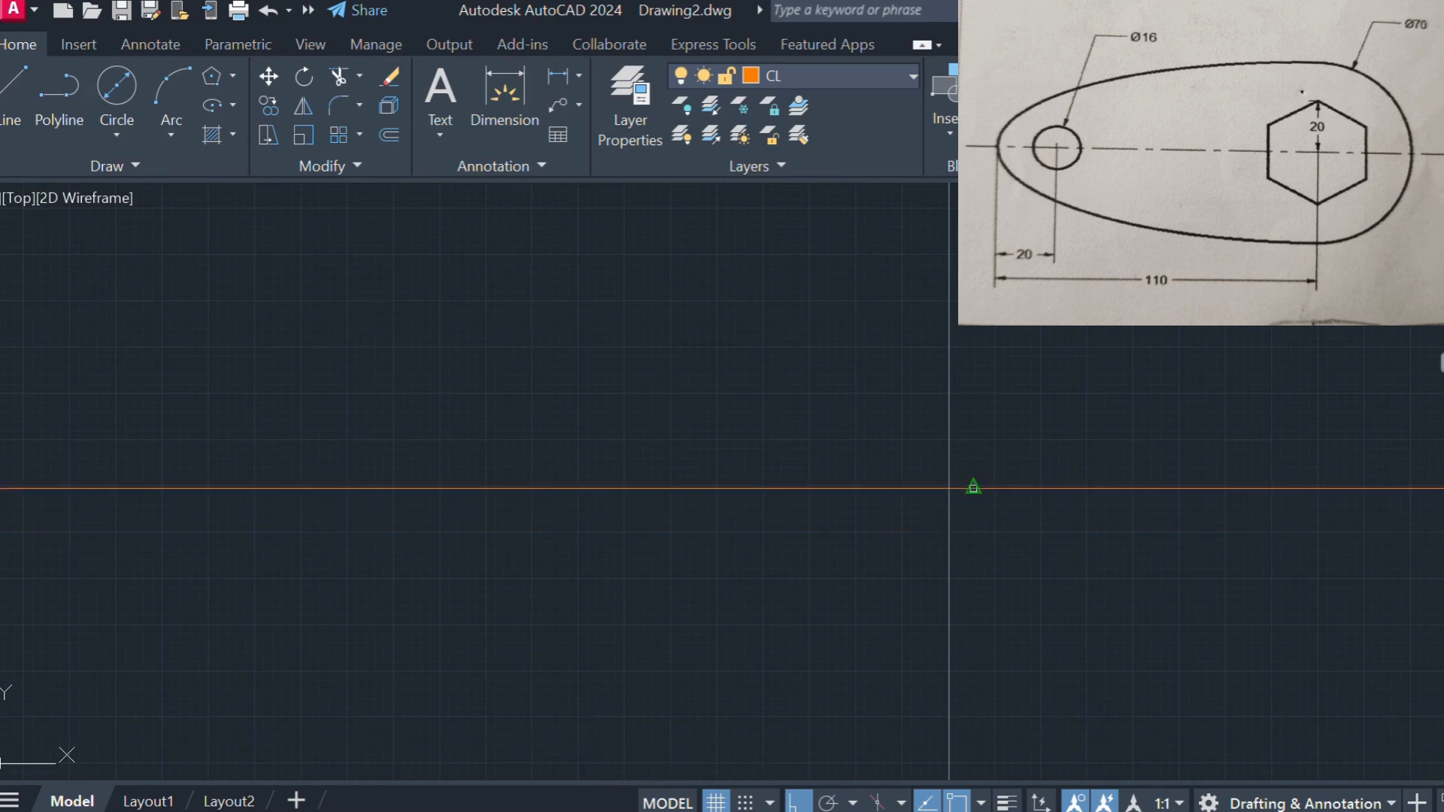
click(972, 489)
key(Escape)
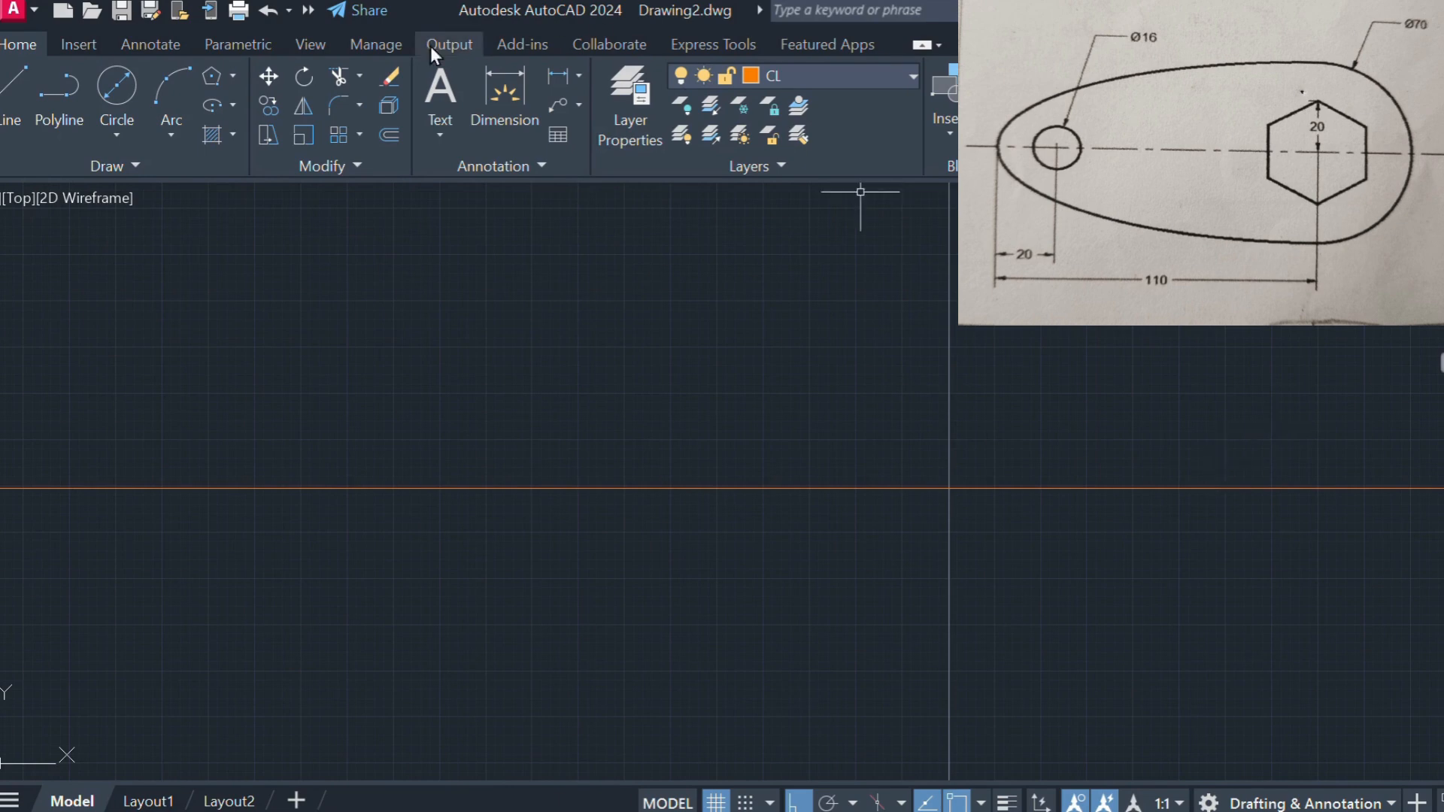
Step: Make the VL layer current and draw a circle of diameter 70 centered on the construction lines' intersection
click(117, 113)
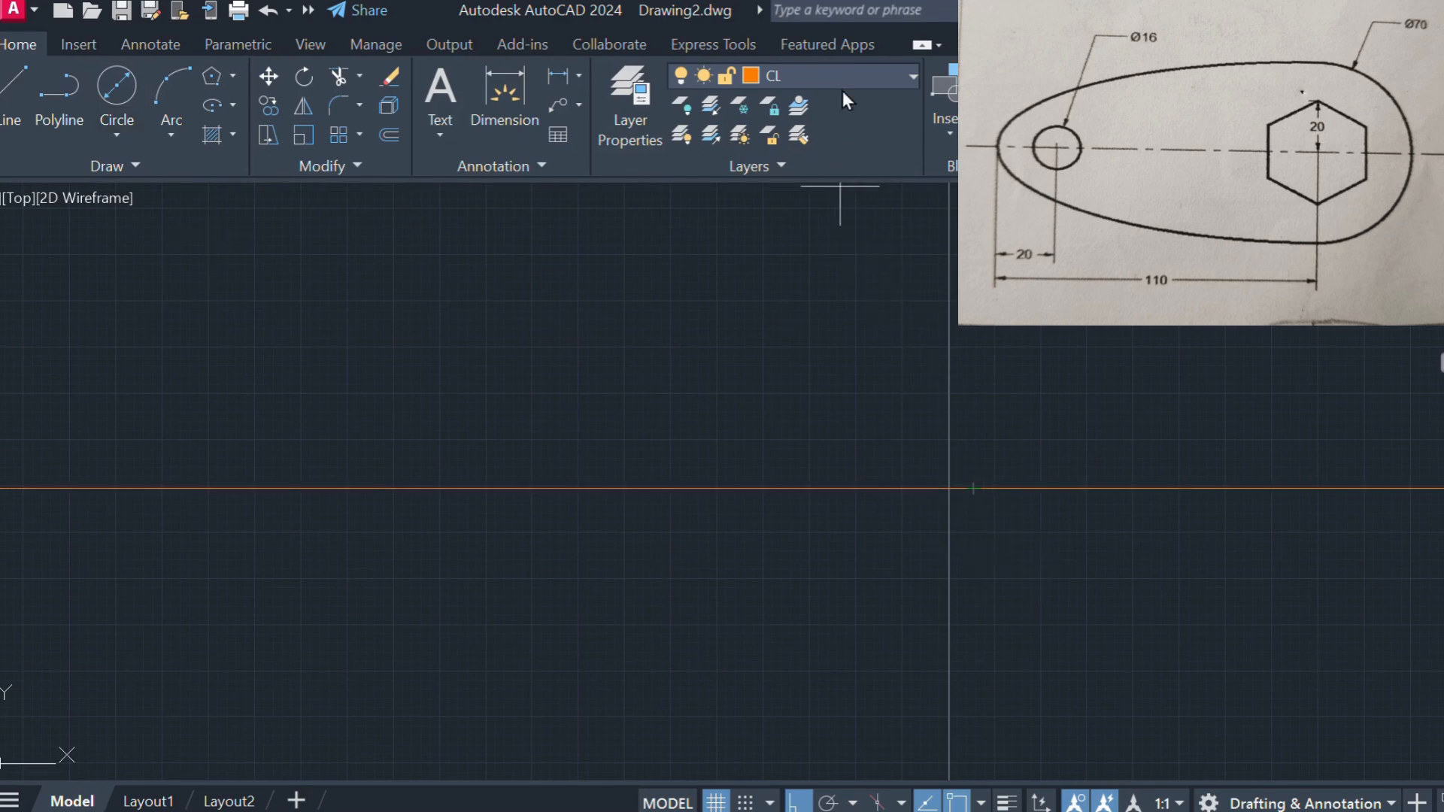
click(789, 216)
click(948, 489)
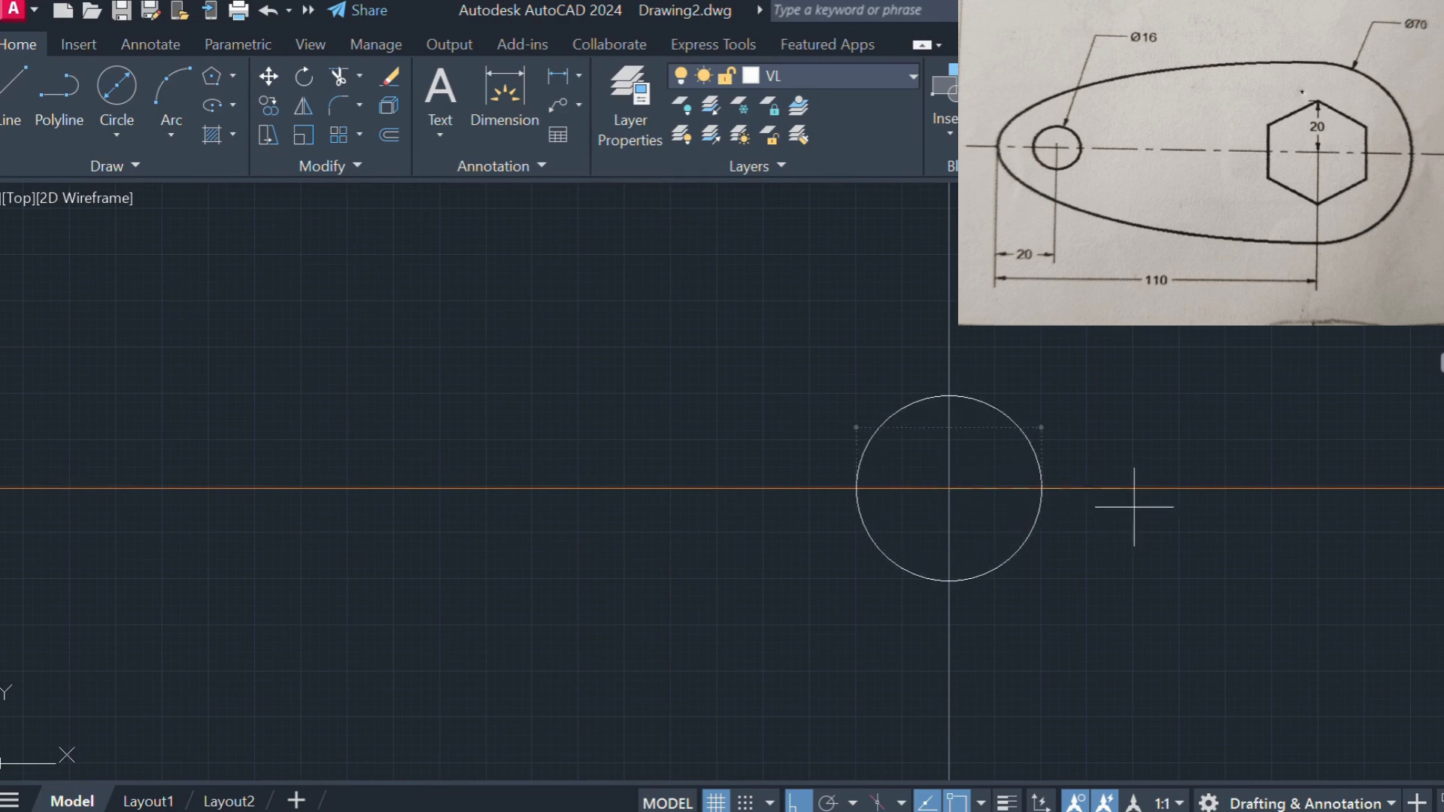
key(Return)
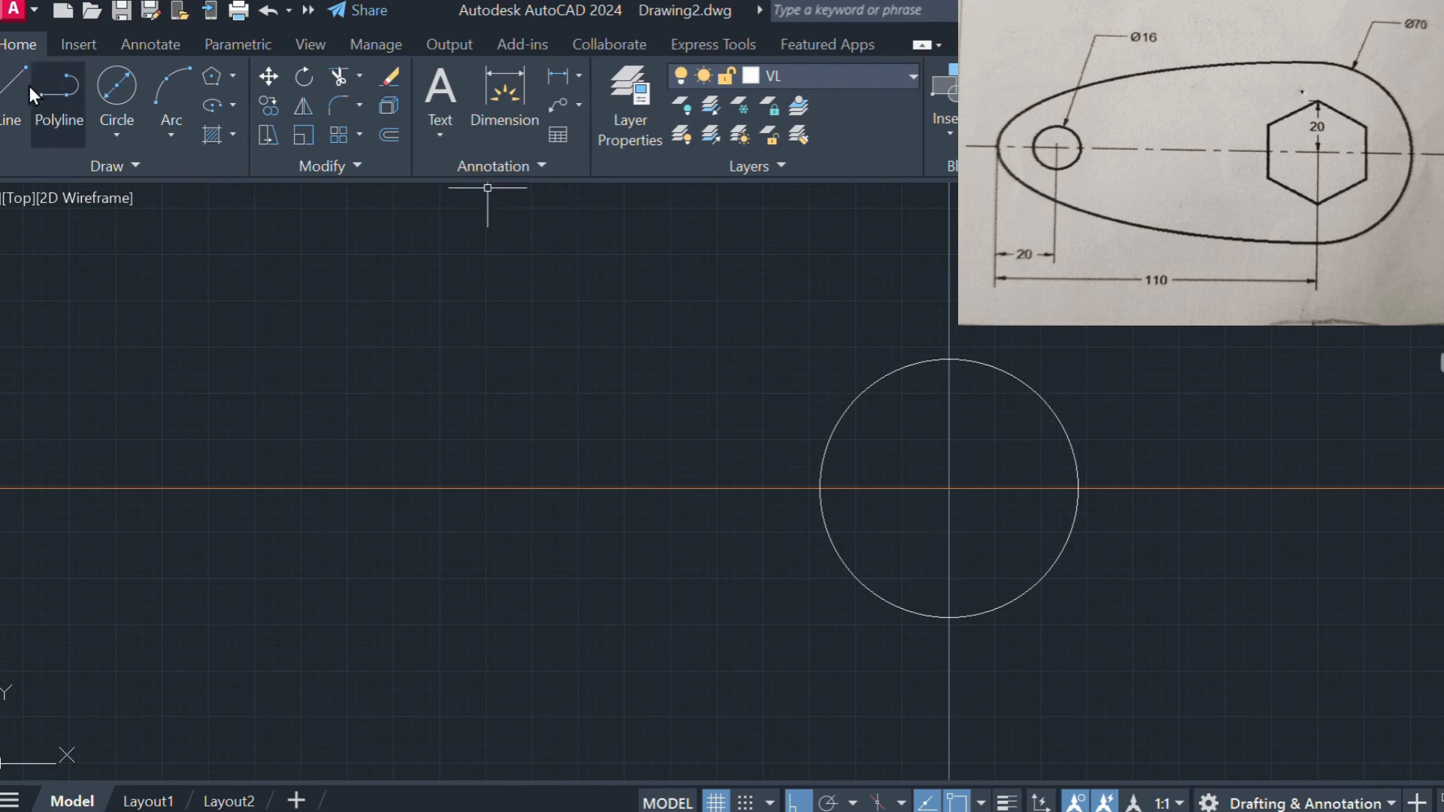
Step: Draw a horizontal helper line leftward from the large circle's center, and a circle of radius 8 centered on its free end
click(3, 93)
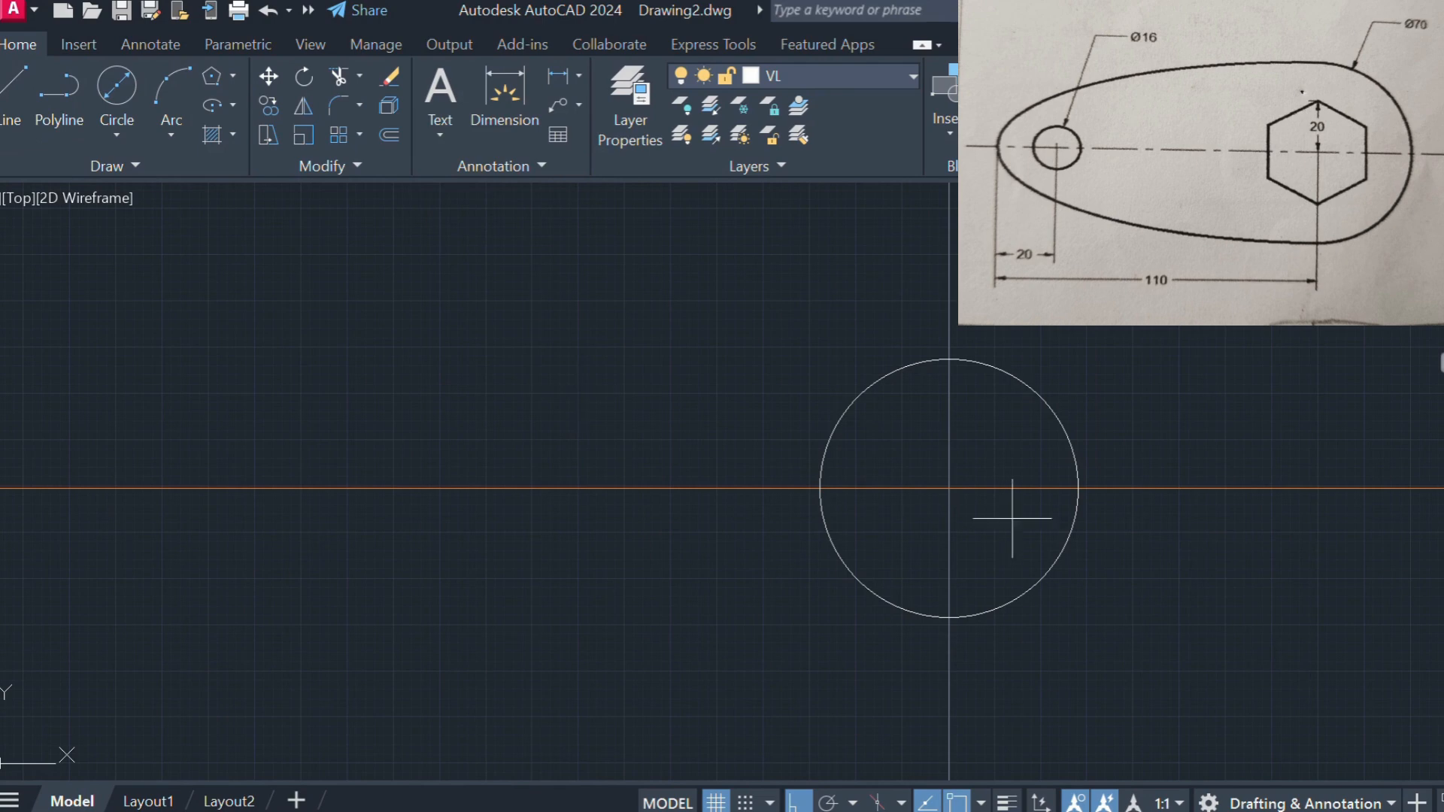
click(949, 488)
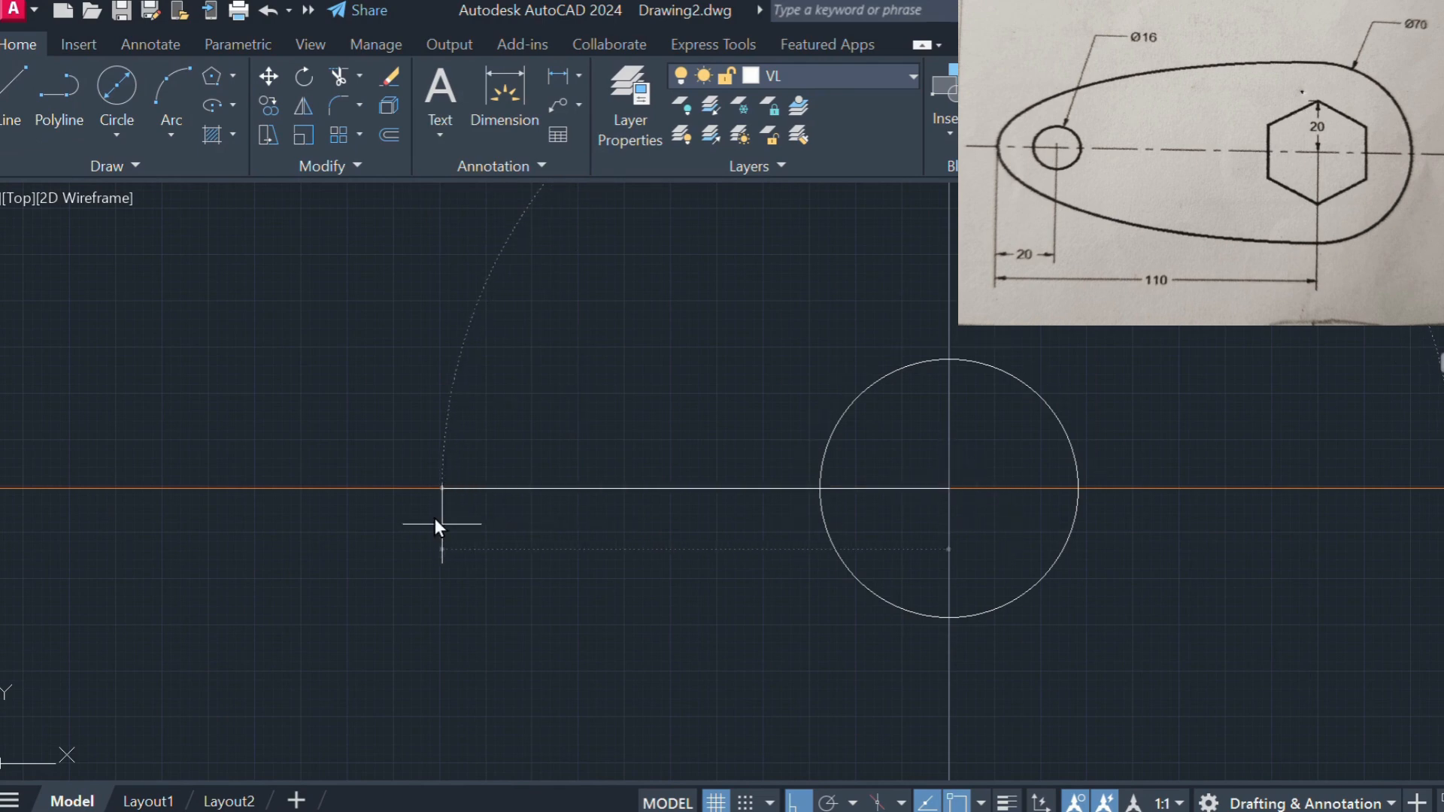
key(Escape)
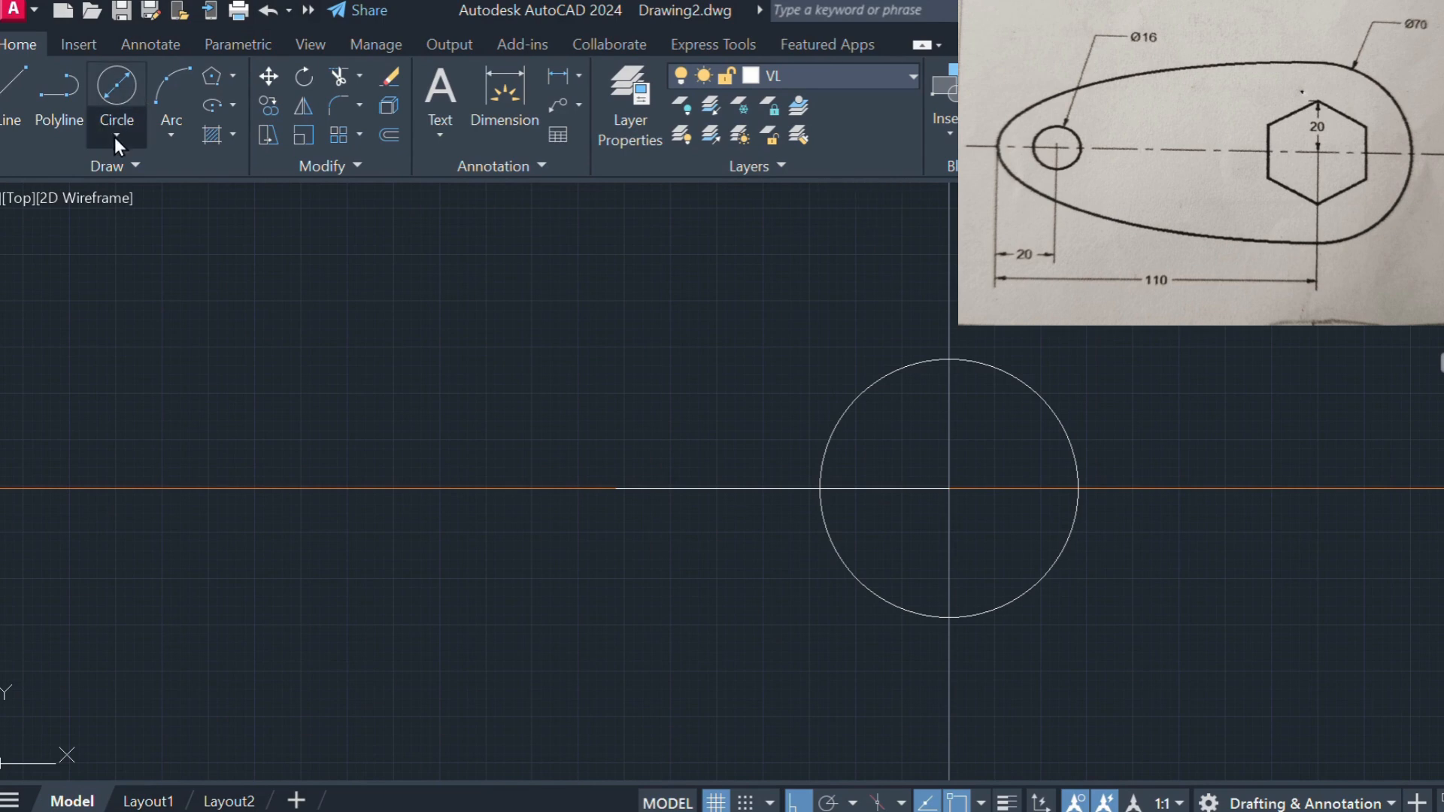
click(616, 489)
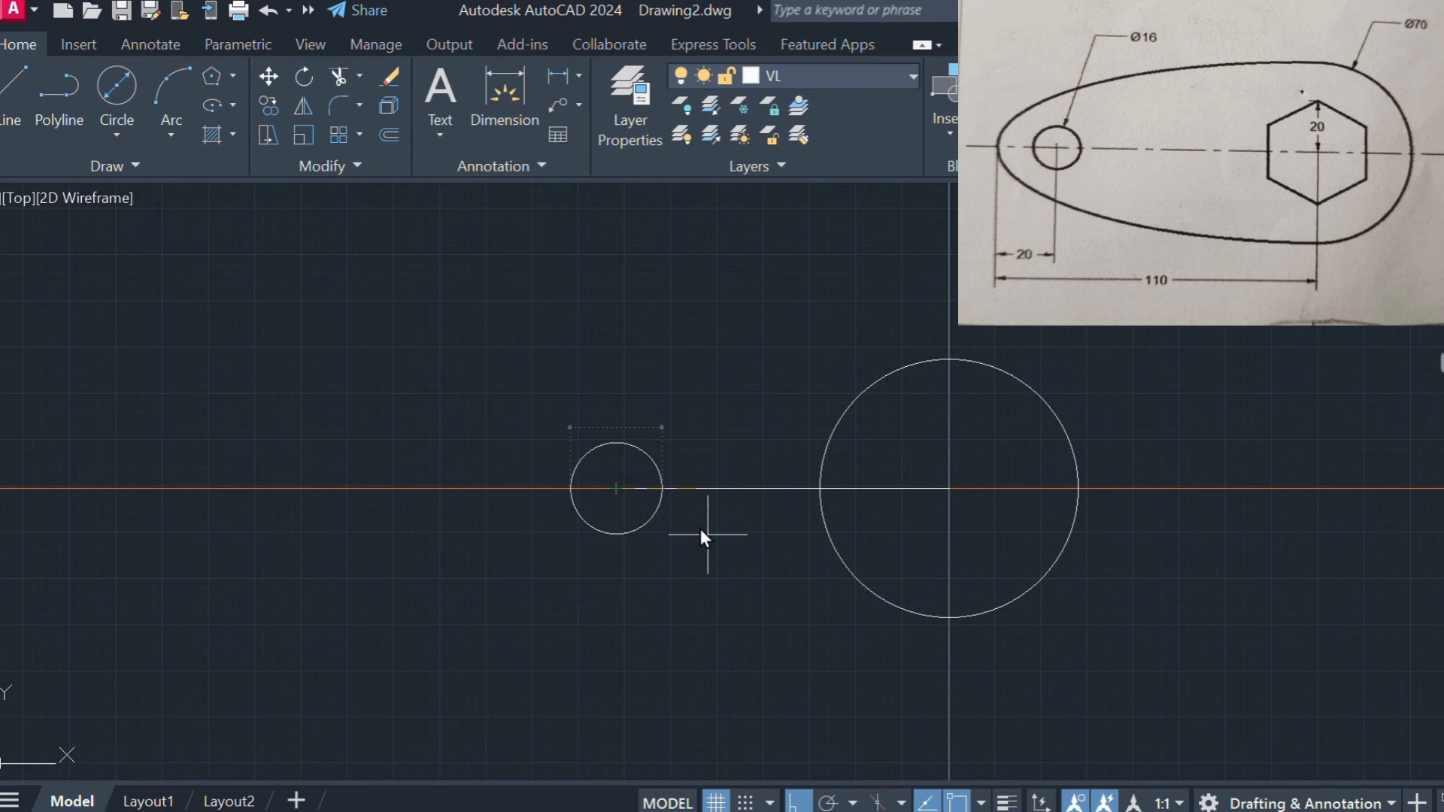
text(8)
key(Return)
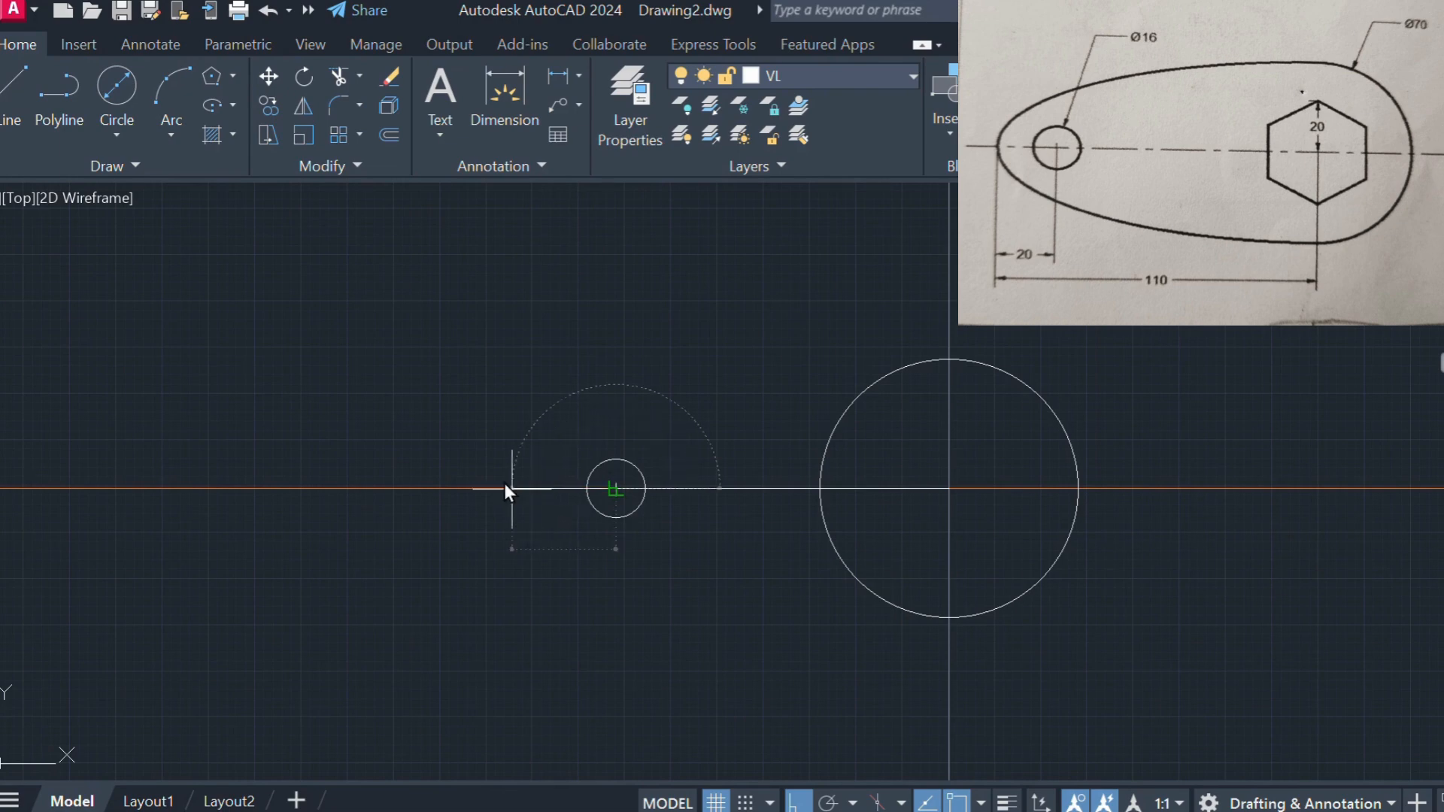
Step: Draw a horizontal line 20 long leftward from the small circle's center to mark the part's narrow tip
text(20)
key(Return)
key(Return)
Step: Draw an ellipse with one axis across the large circle's upper and lower quadrants, reaching the marked tip
click(949, 360)
click(949, 618)
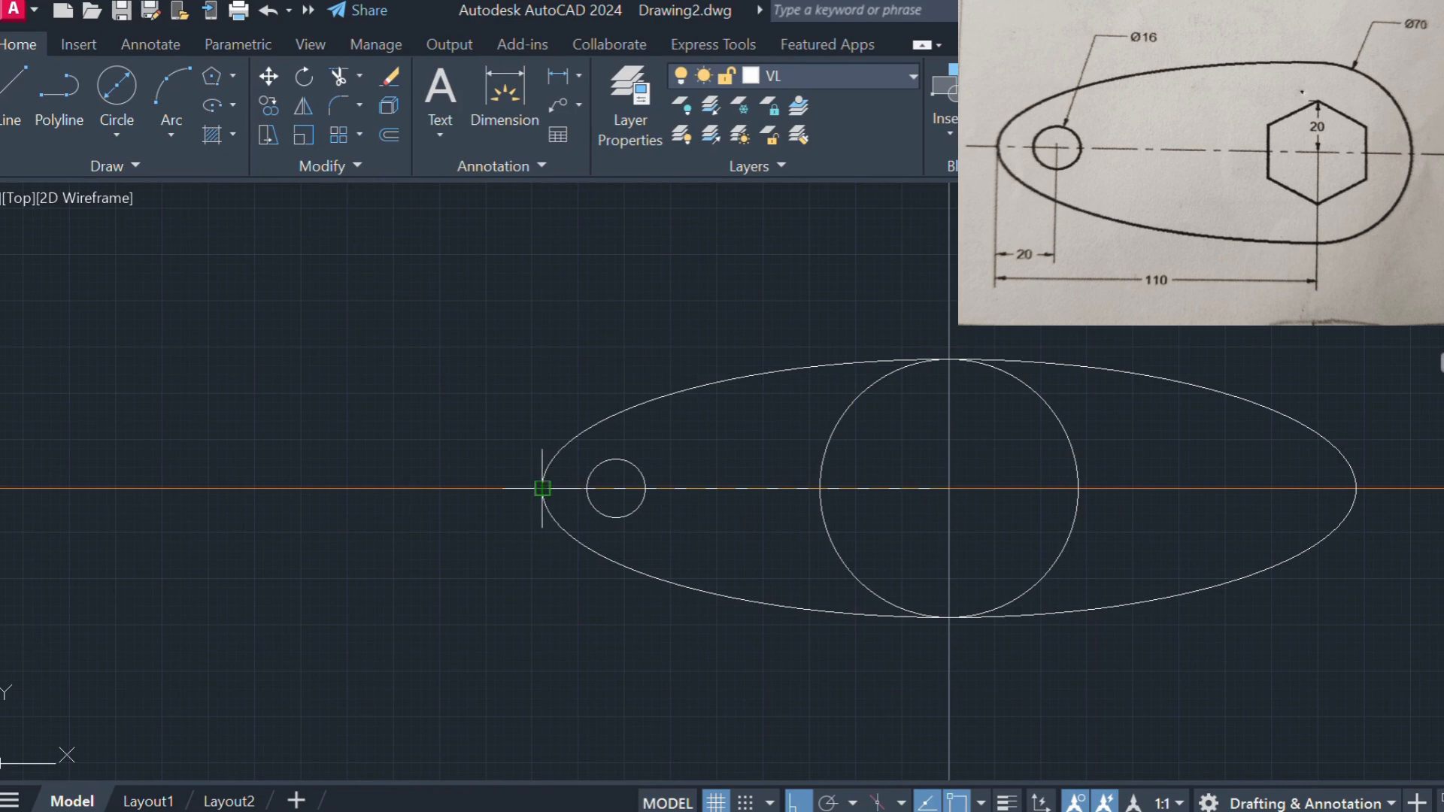
click(542, 489)
Step: Trim away the ellipse's right half and the large circle's left half to leave a closed egg-shaped outline
click(1149, 376)
click(1147, 602)
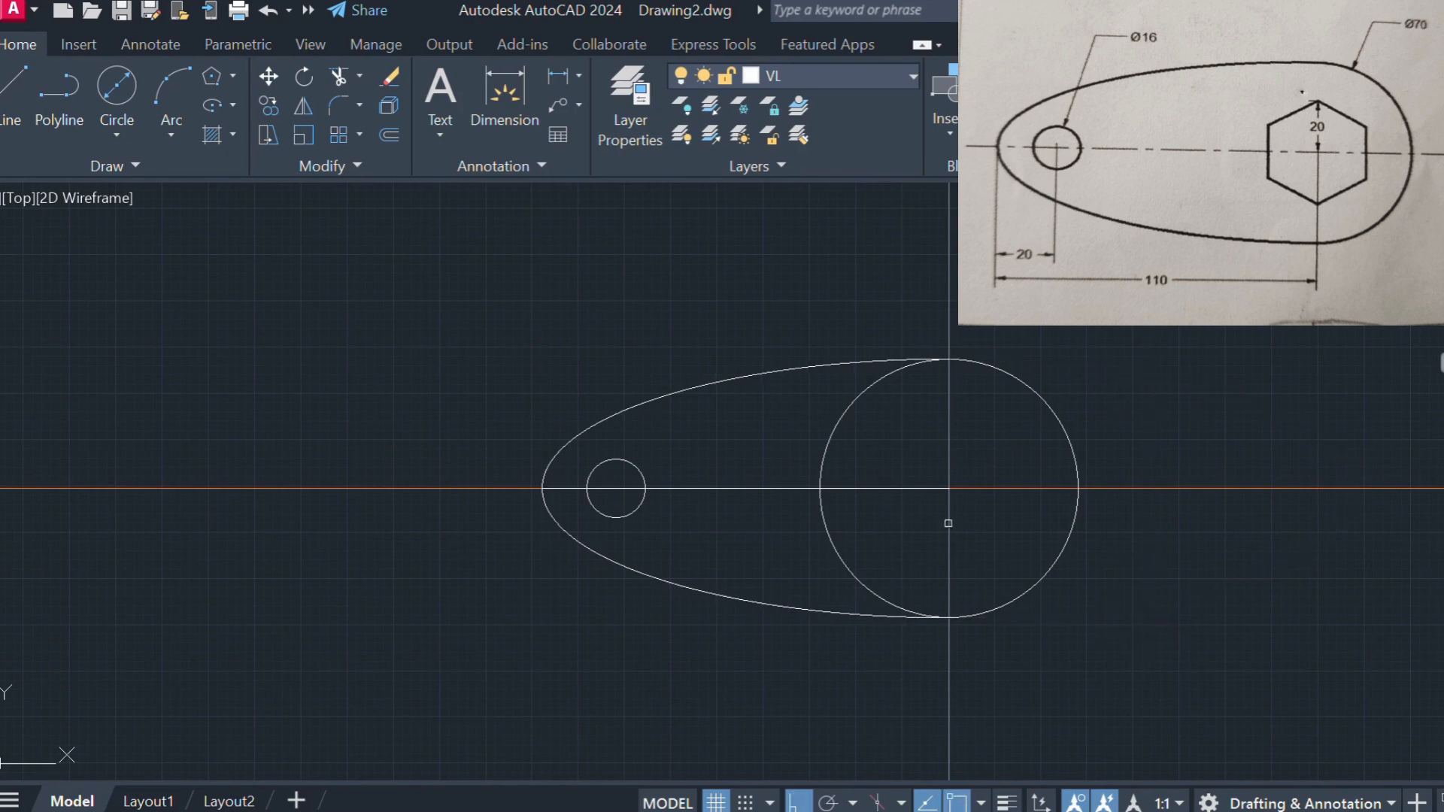
click(842, 415)
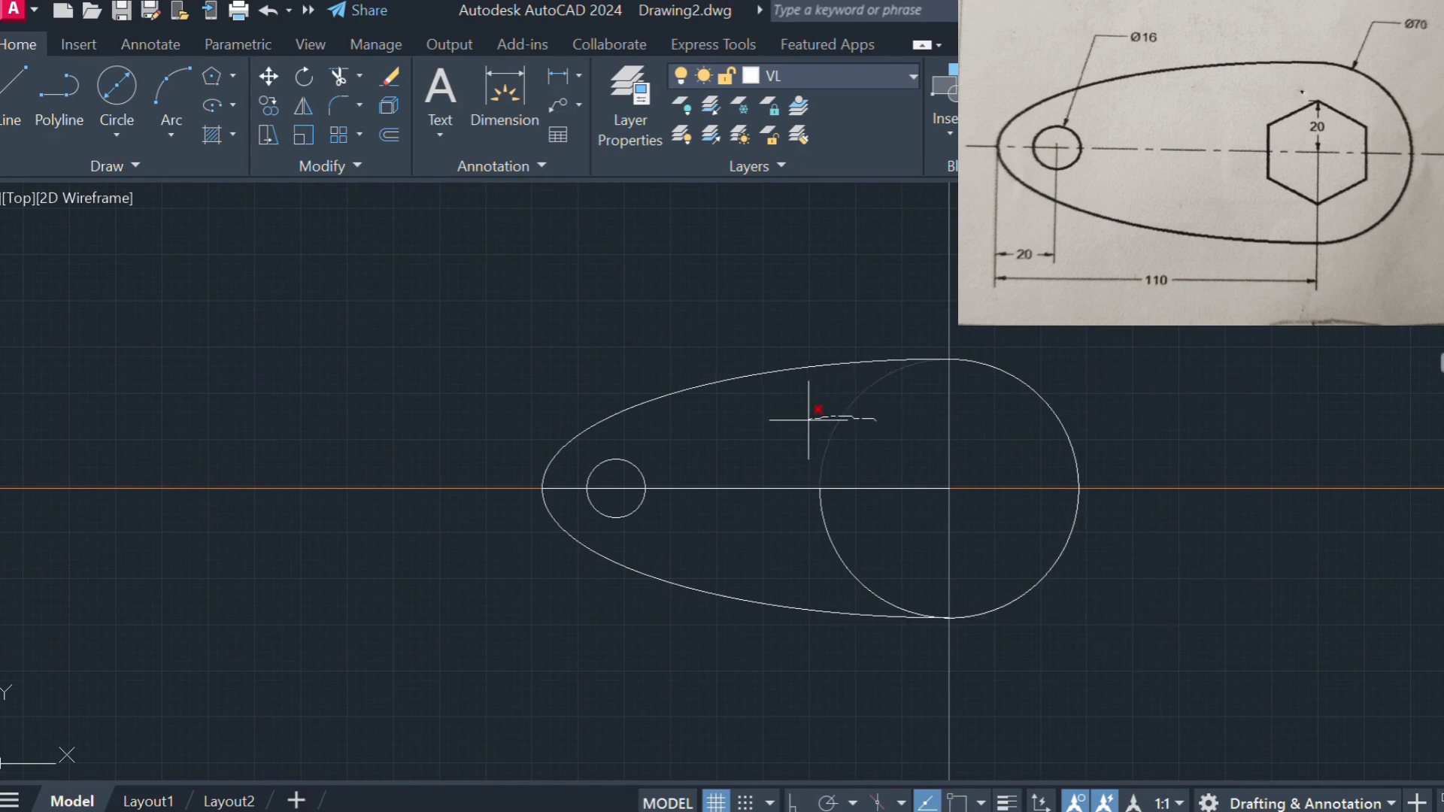
click(846, 564)
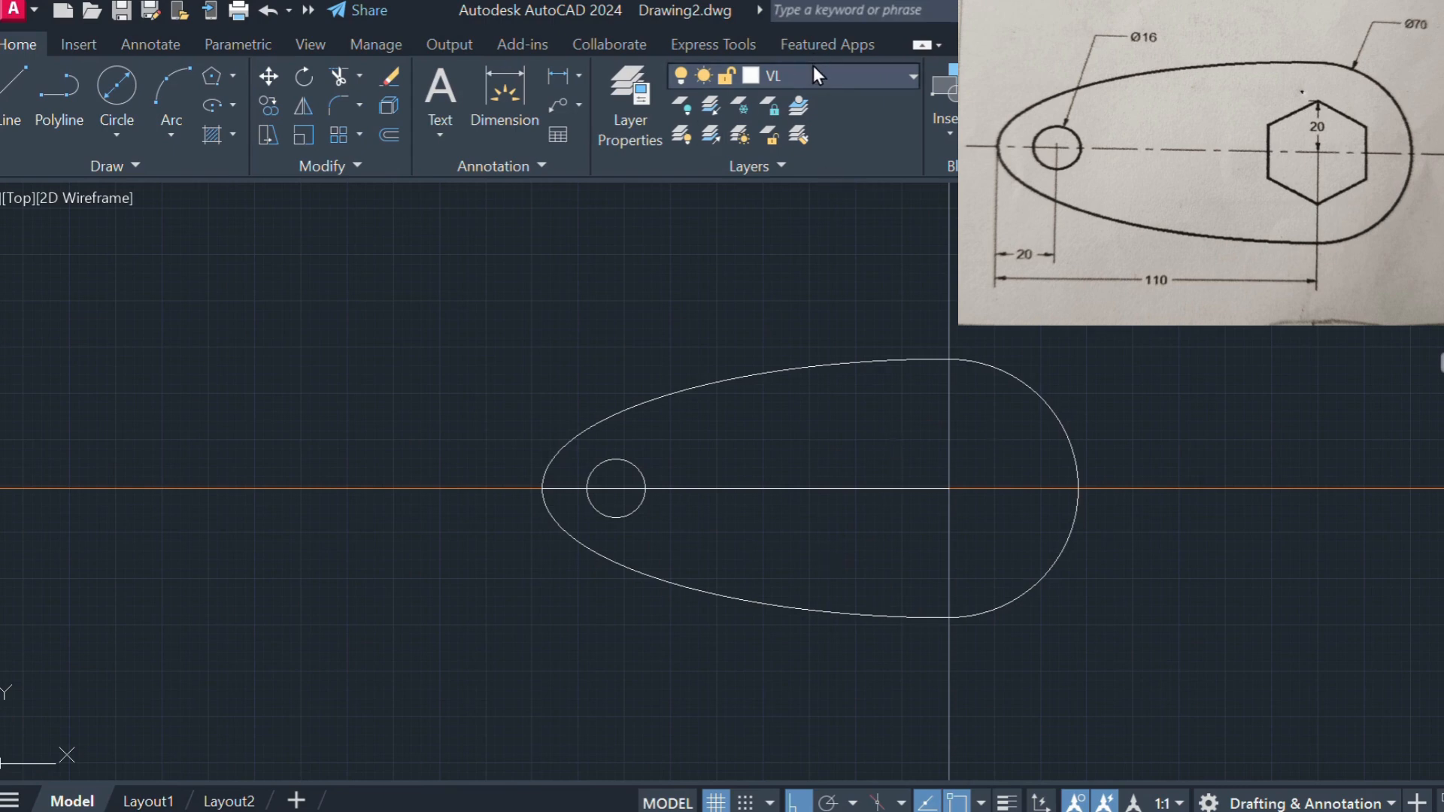
Step: Hide the CL layer and draw a hexagon inscribed in a circle of radius 20 at the large arc's center
click(673, 127)
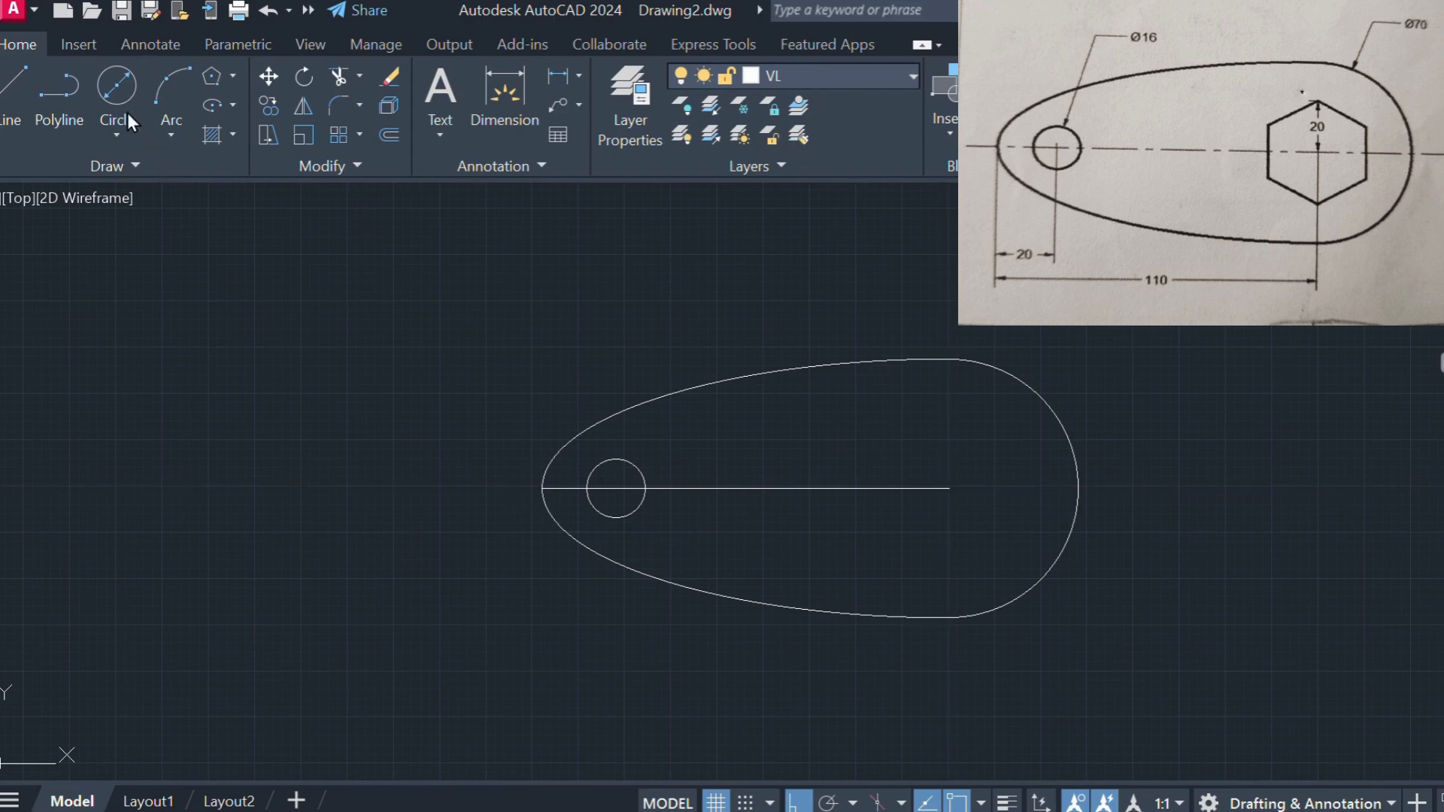
click(210, 66)
click(998, 535)
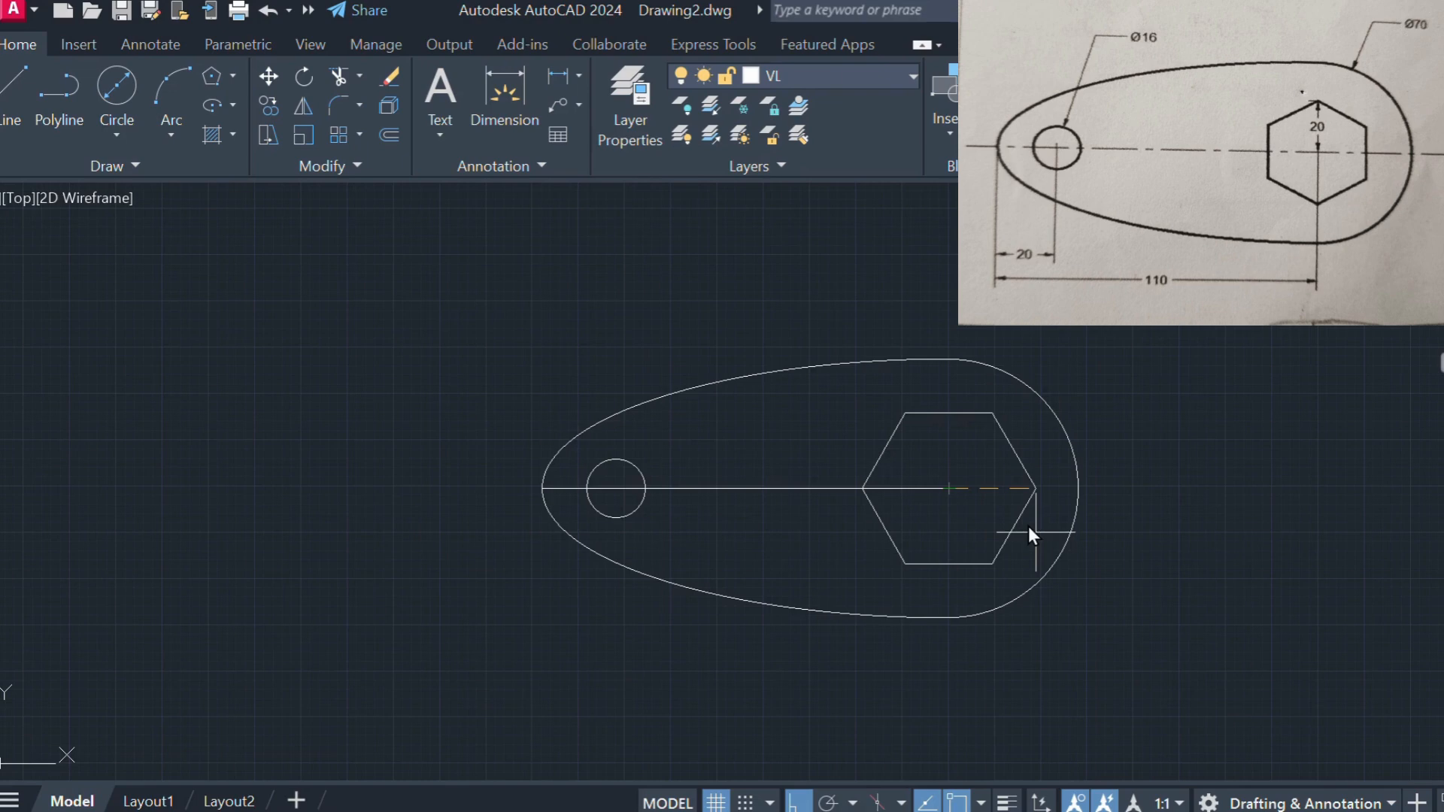
key(Return)
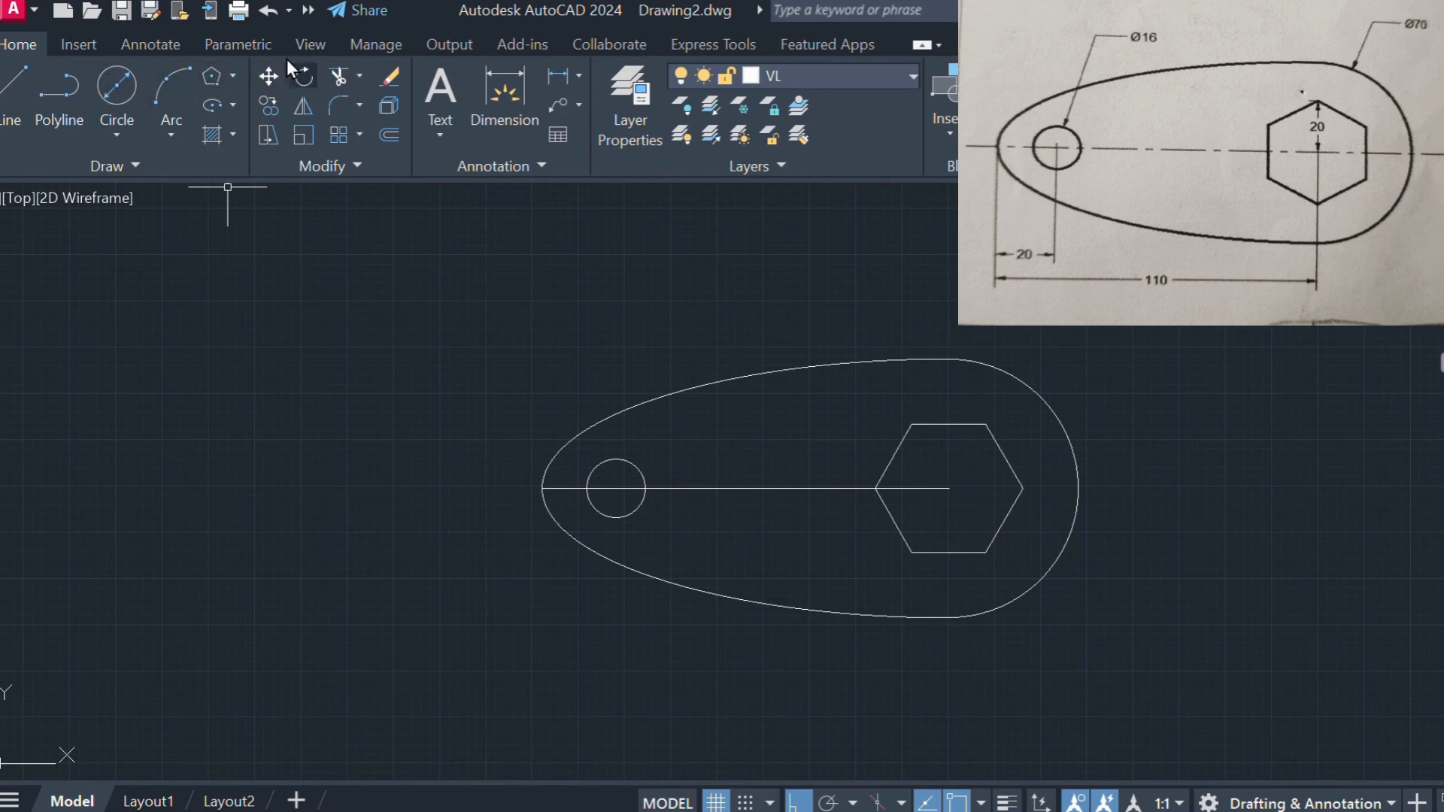
Step: Rotate the hexagon a quarter turn about its center so that a vertex points straight up
click(953, 426)
key(Return)
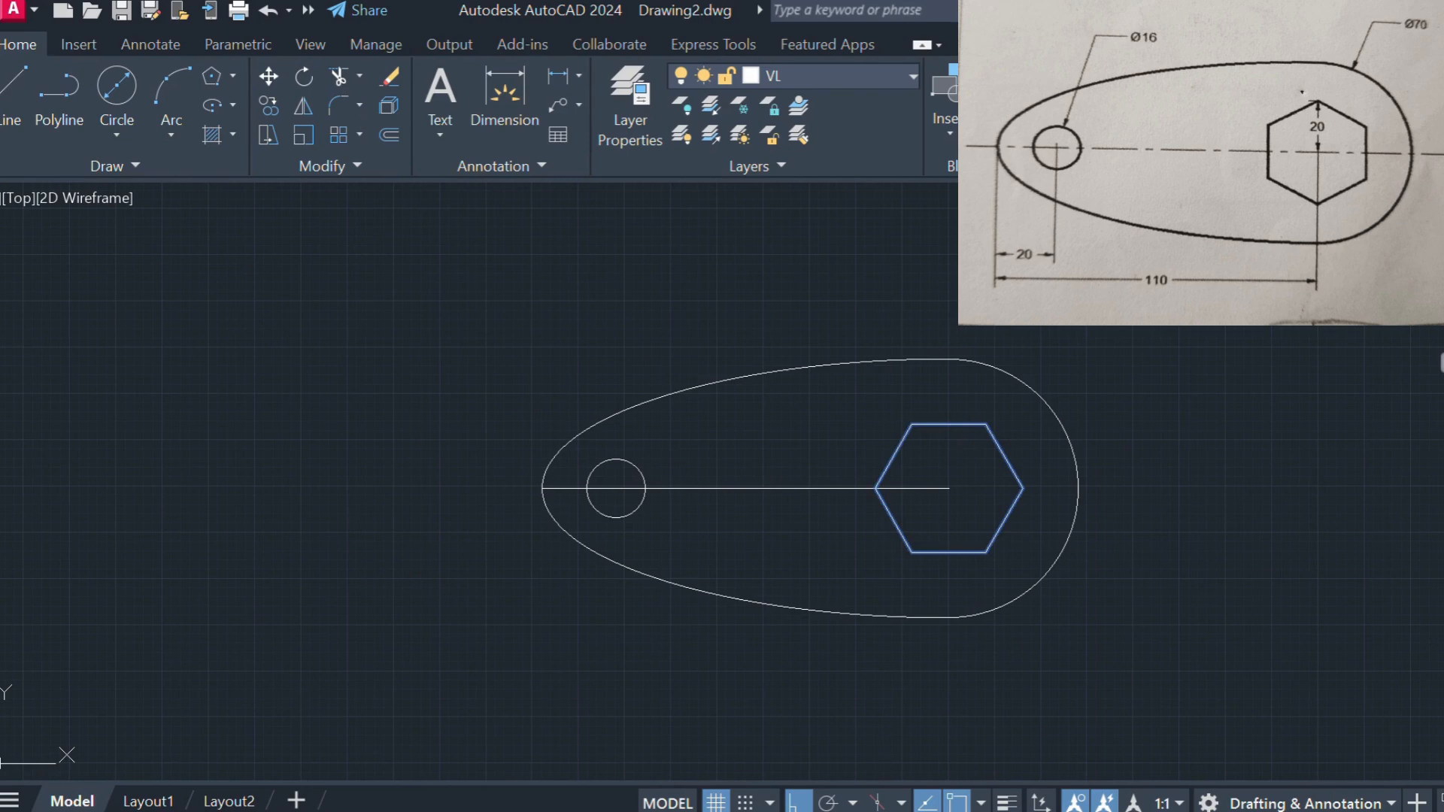
click(949, 488)
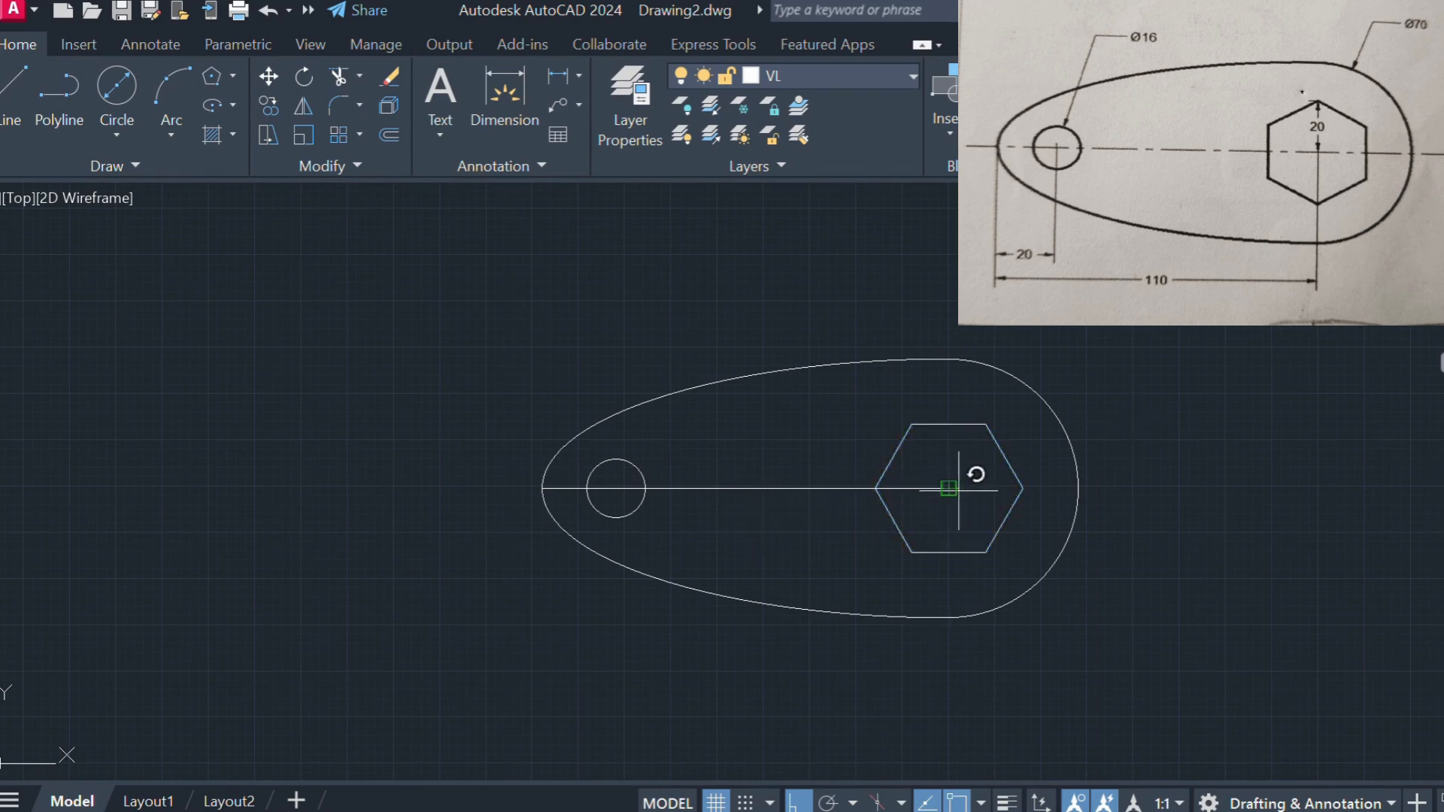
click(948, 444)
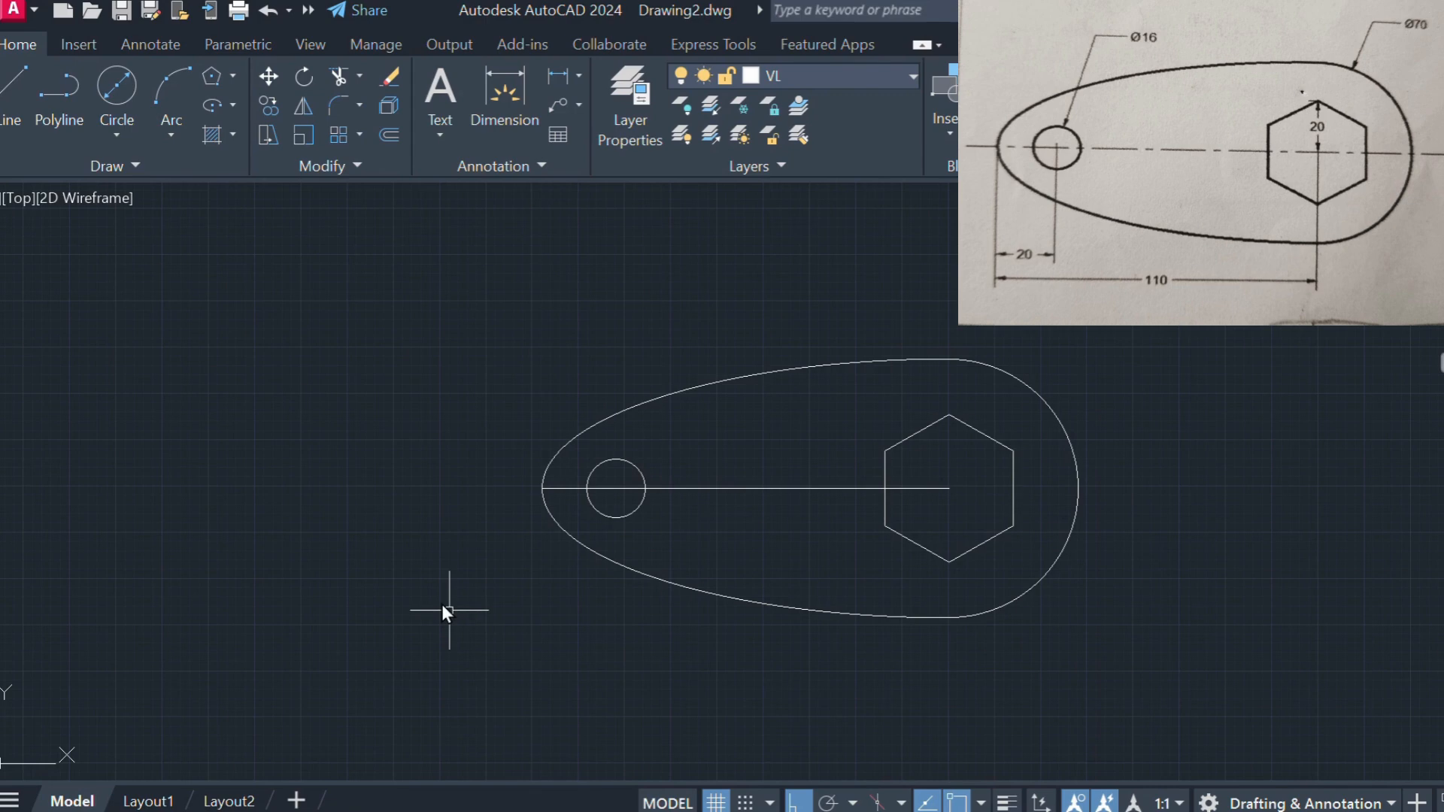
Step: Remove every piece of the horizontal helper line between the narrow tip and the hexagon's center
key(Return)
click(832, 487)
click(823, 491)
click(924, 489)
mouse_move(608, 481)
mouse_down()
mouse_move(613, 505)
mouse_move(566, 497)
mouse_up()
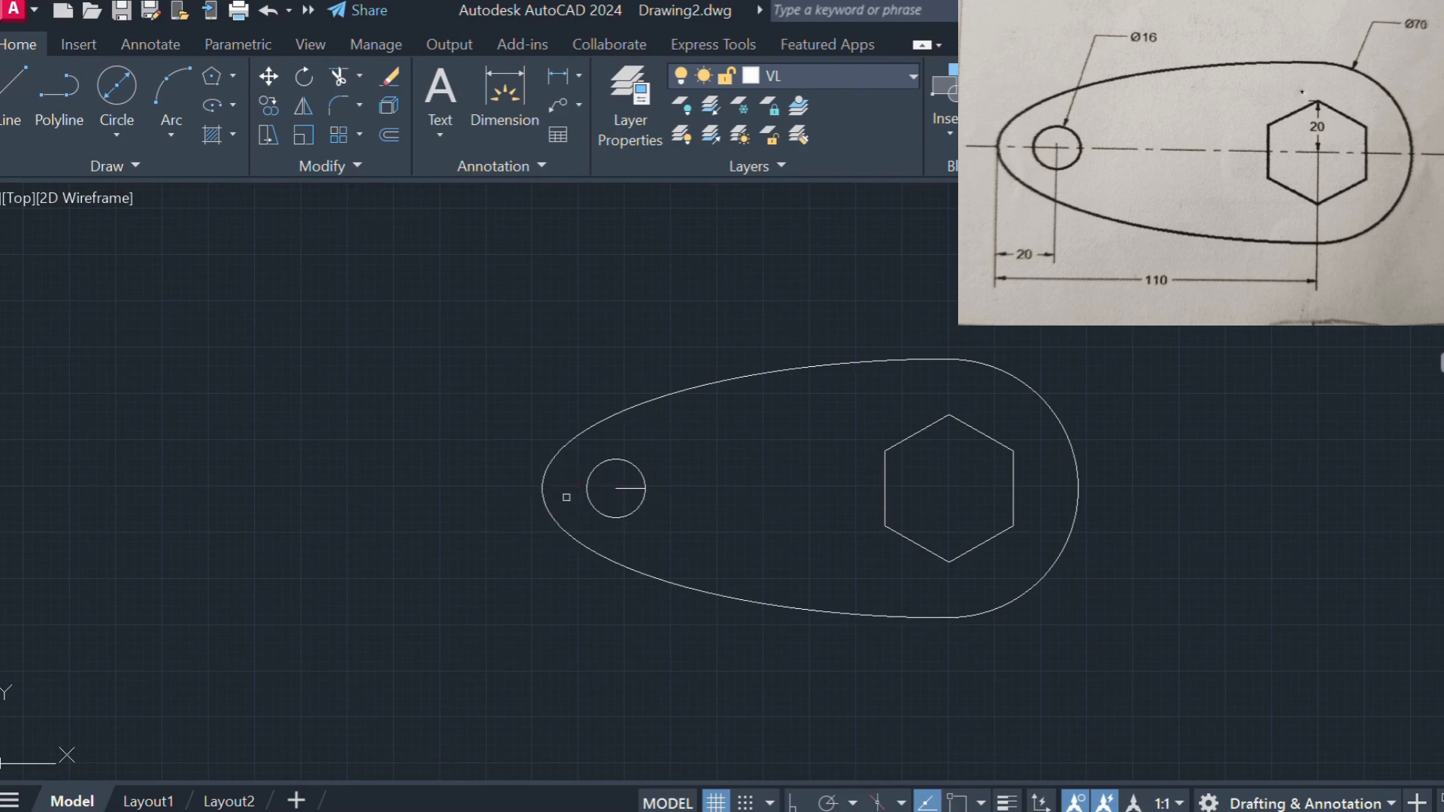
click(631, 489)
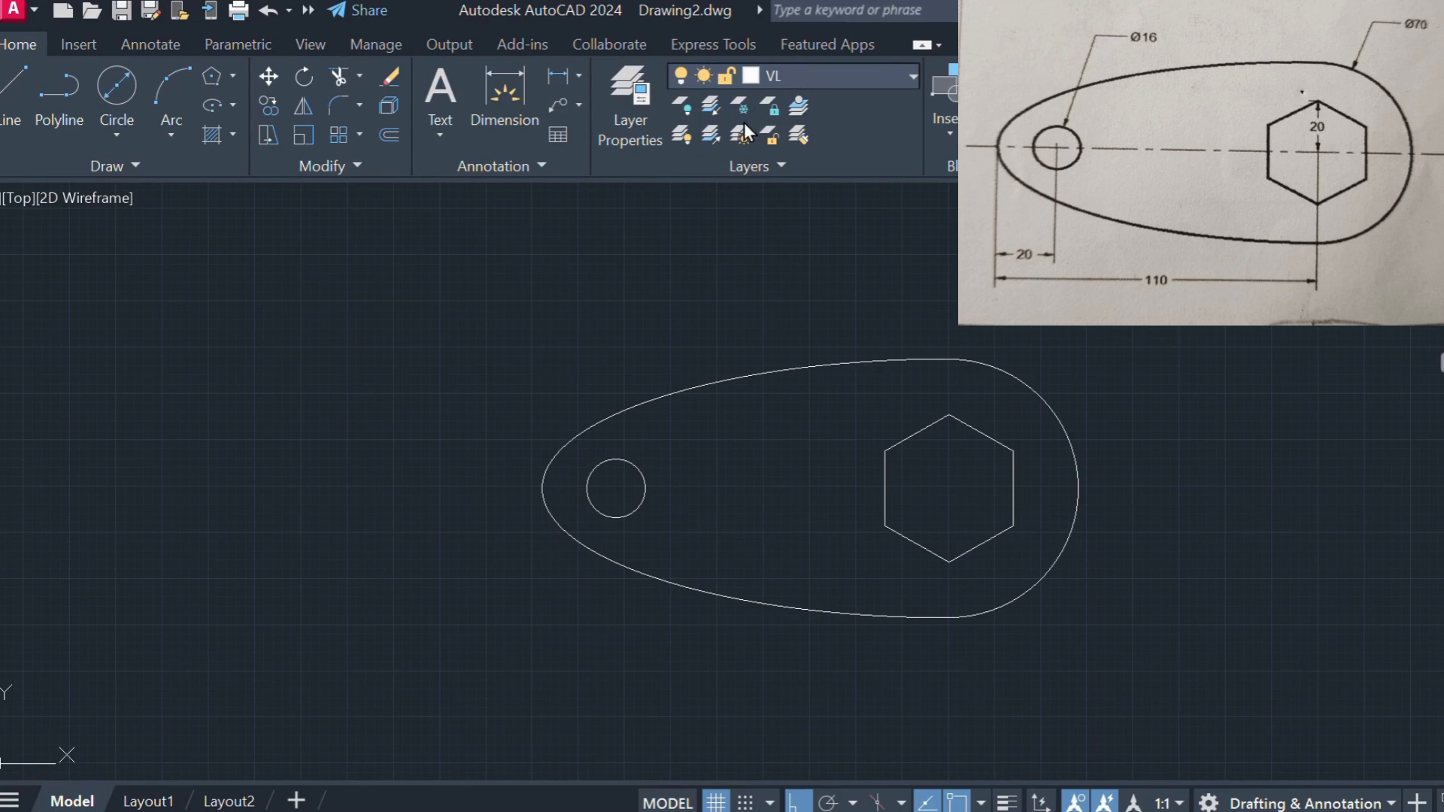
Step: Show the CL layer again and make it current
click(764, 128)
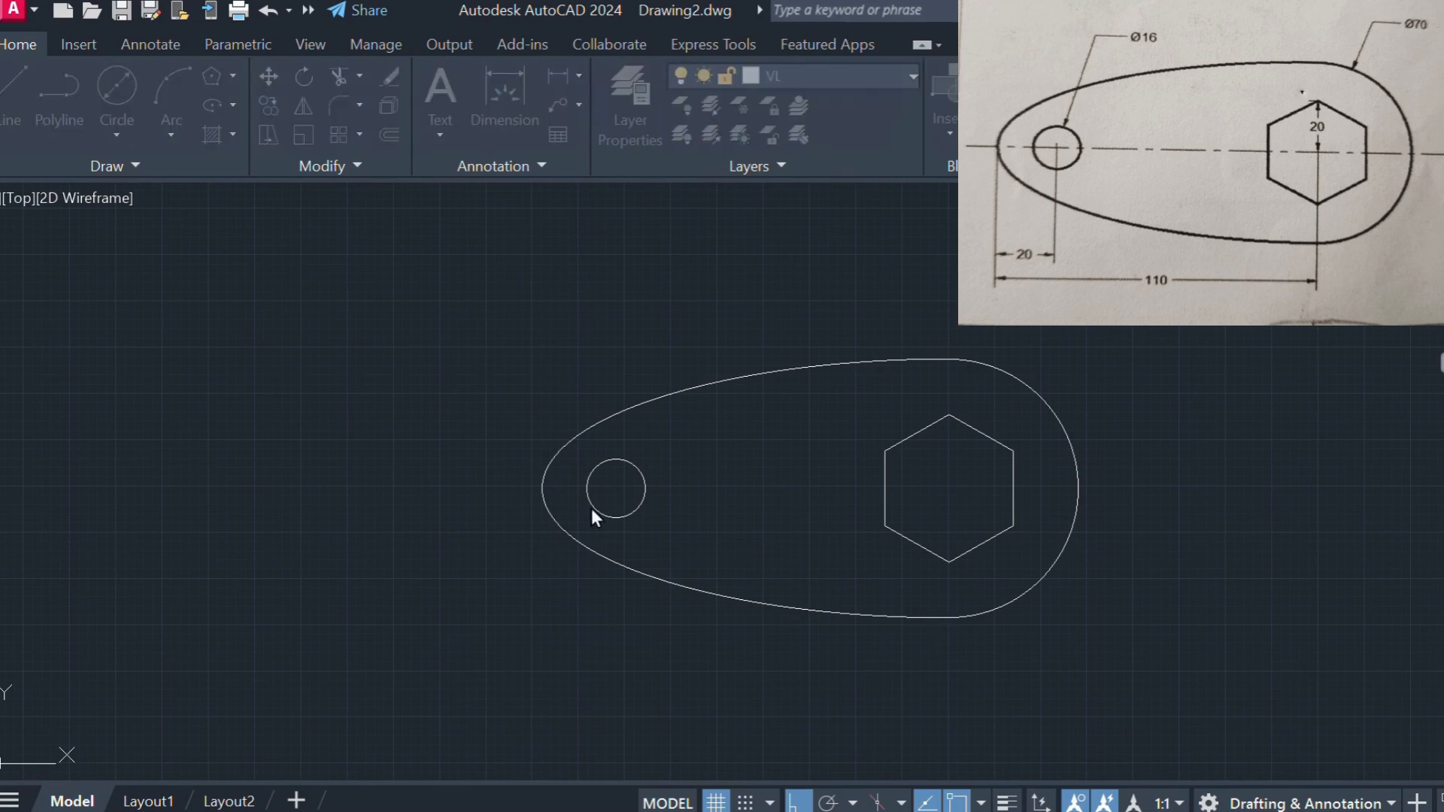
click(616, 458)
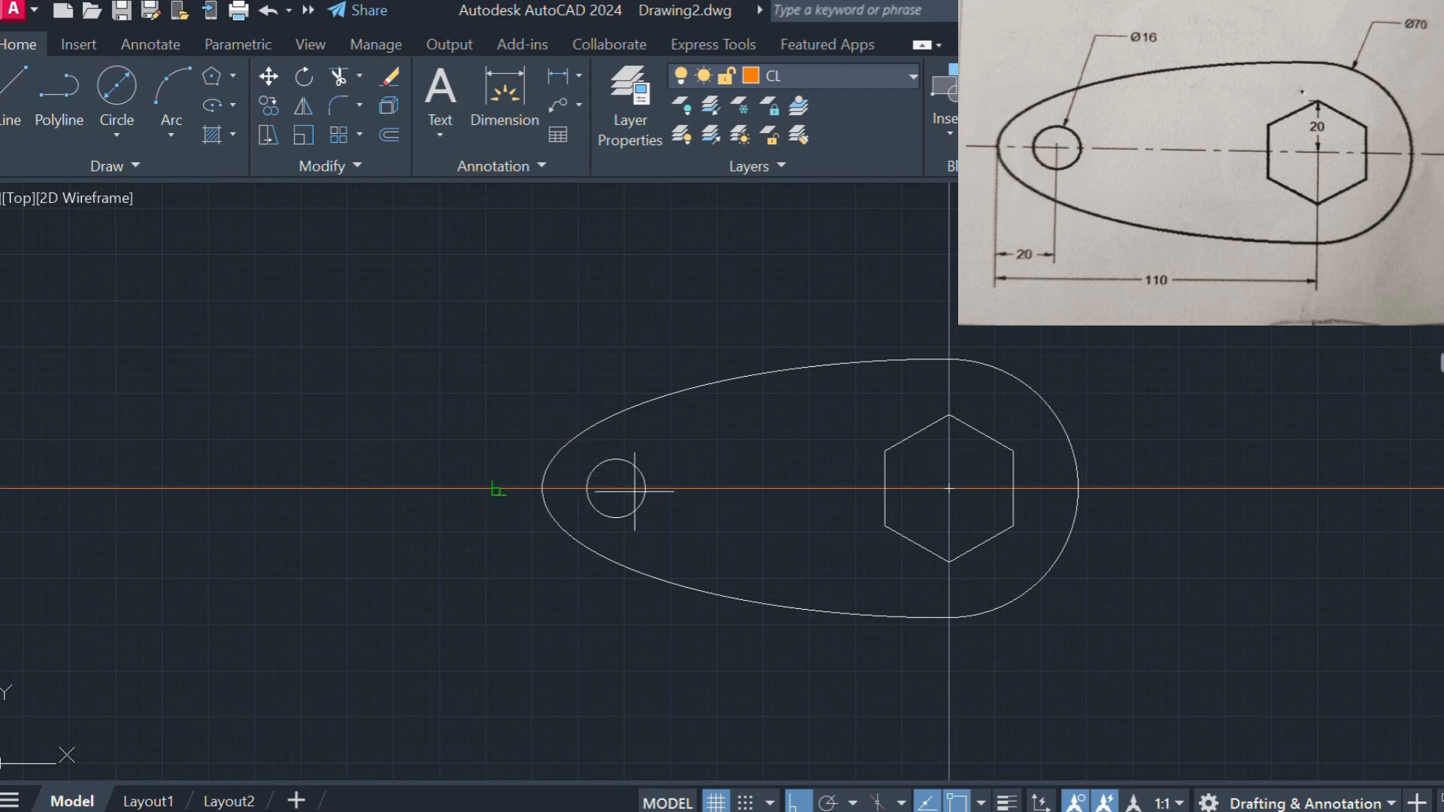
Step: Try a linear dimension of the outline's overall length from narrow tip to round end, and undo it
click(542, 493)
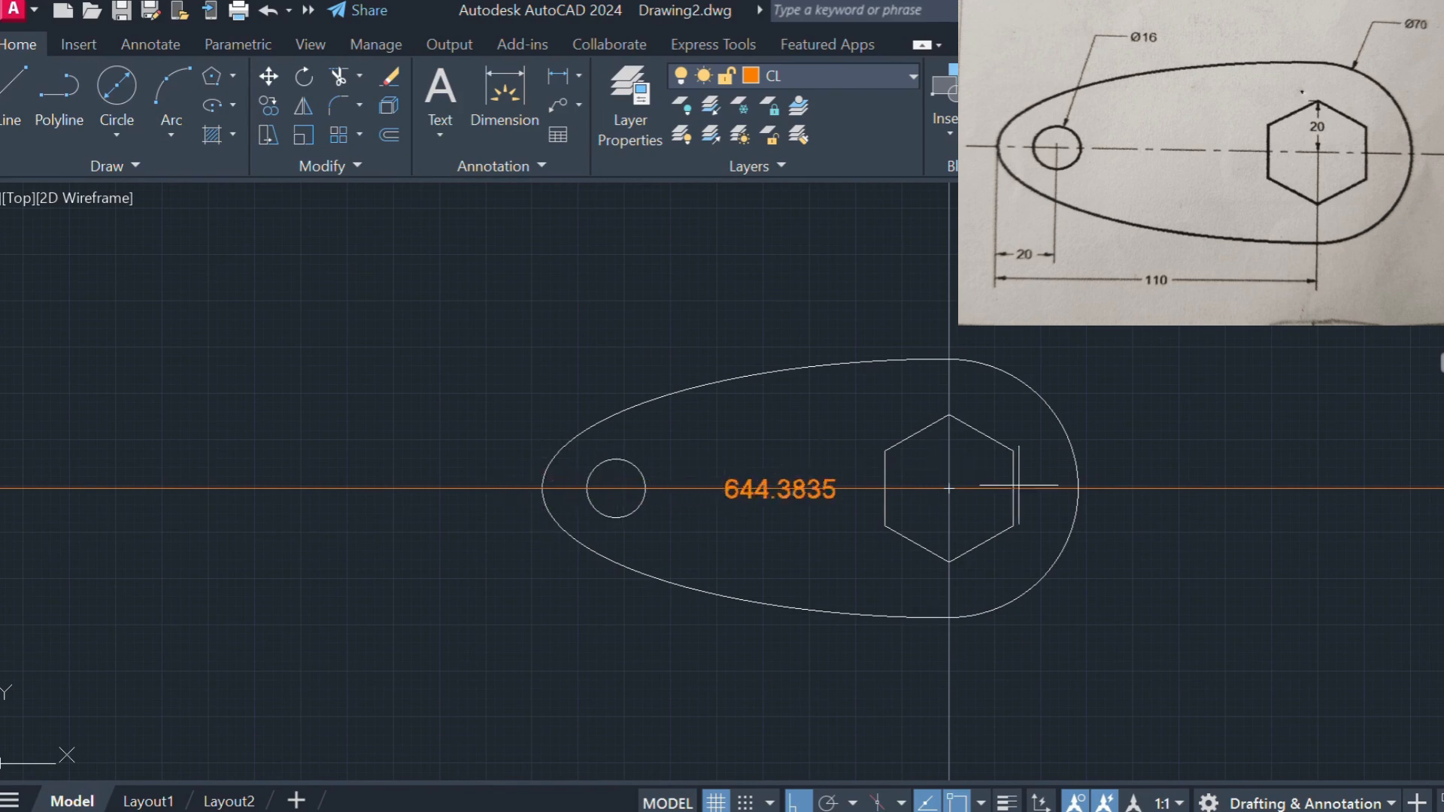
click(1077, 490)
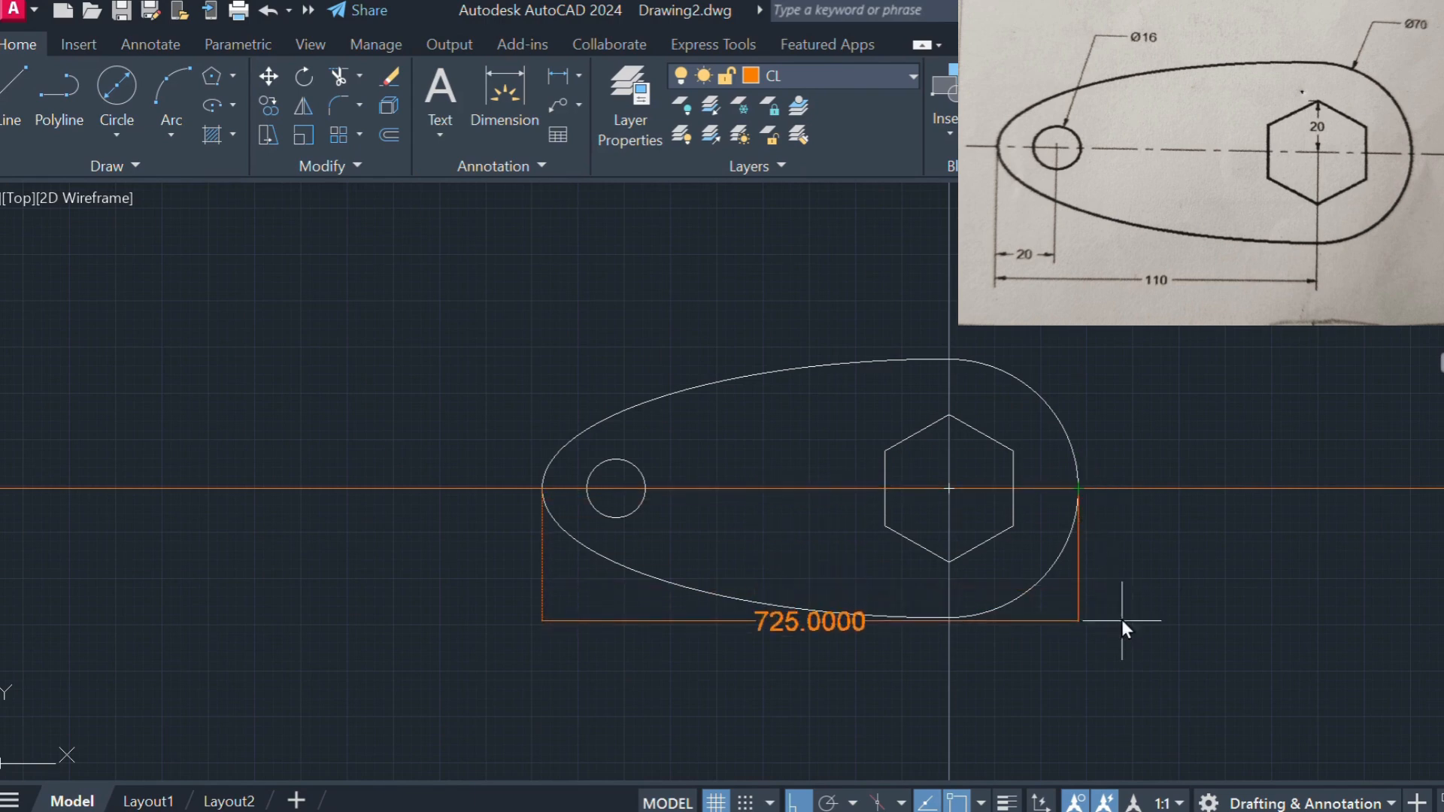
click(1231, 605)
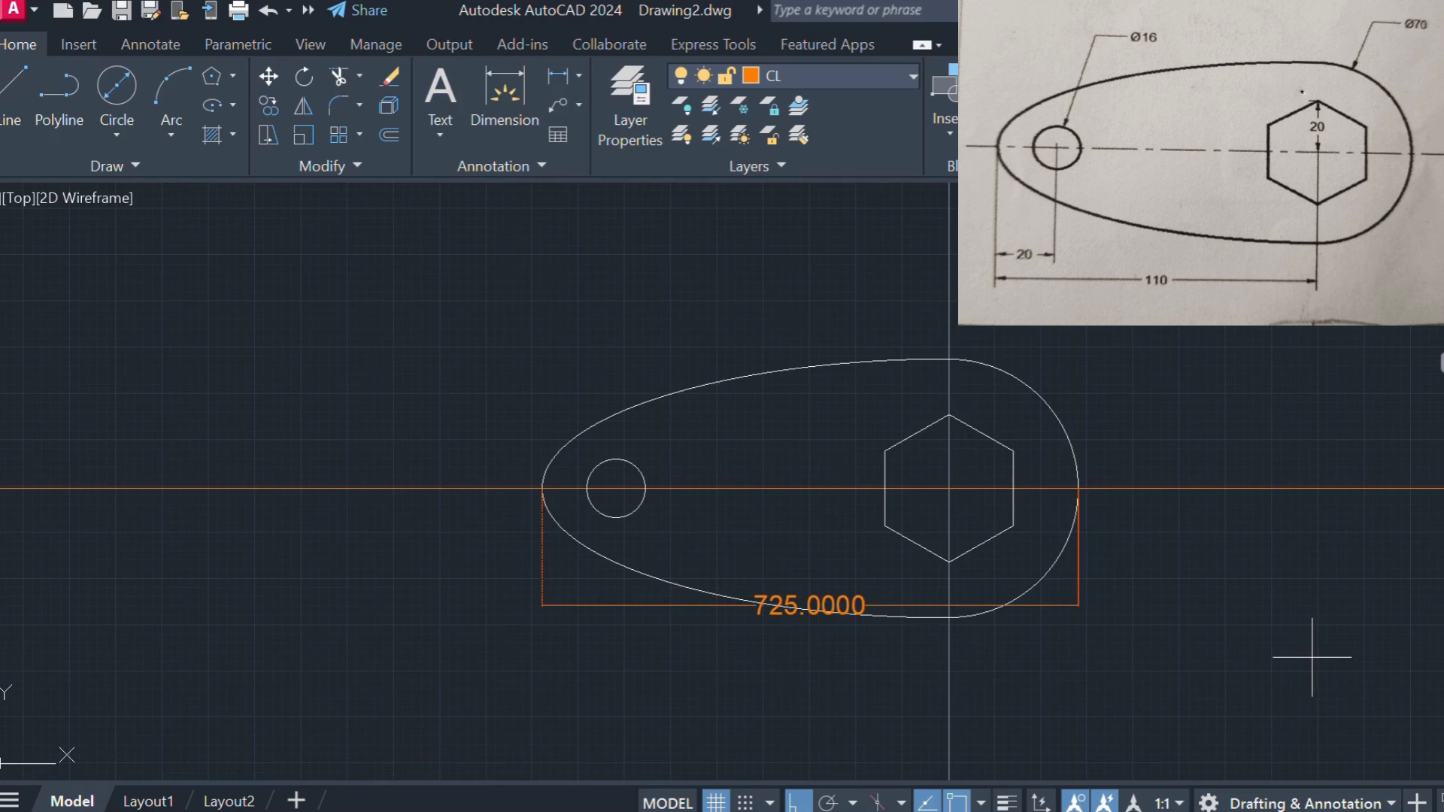
key(ctrl+z)
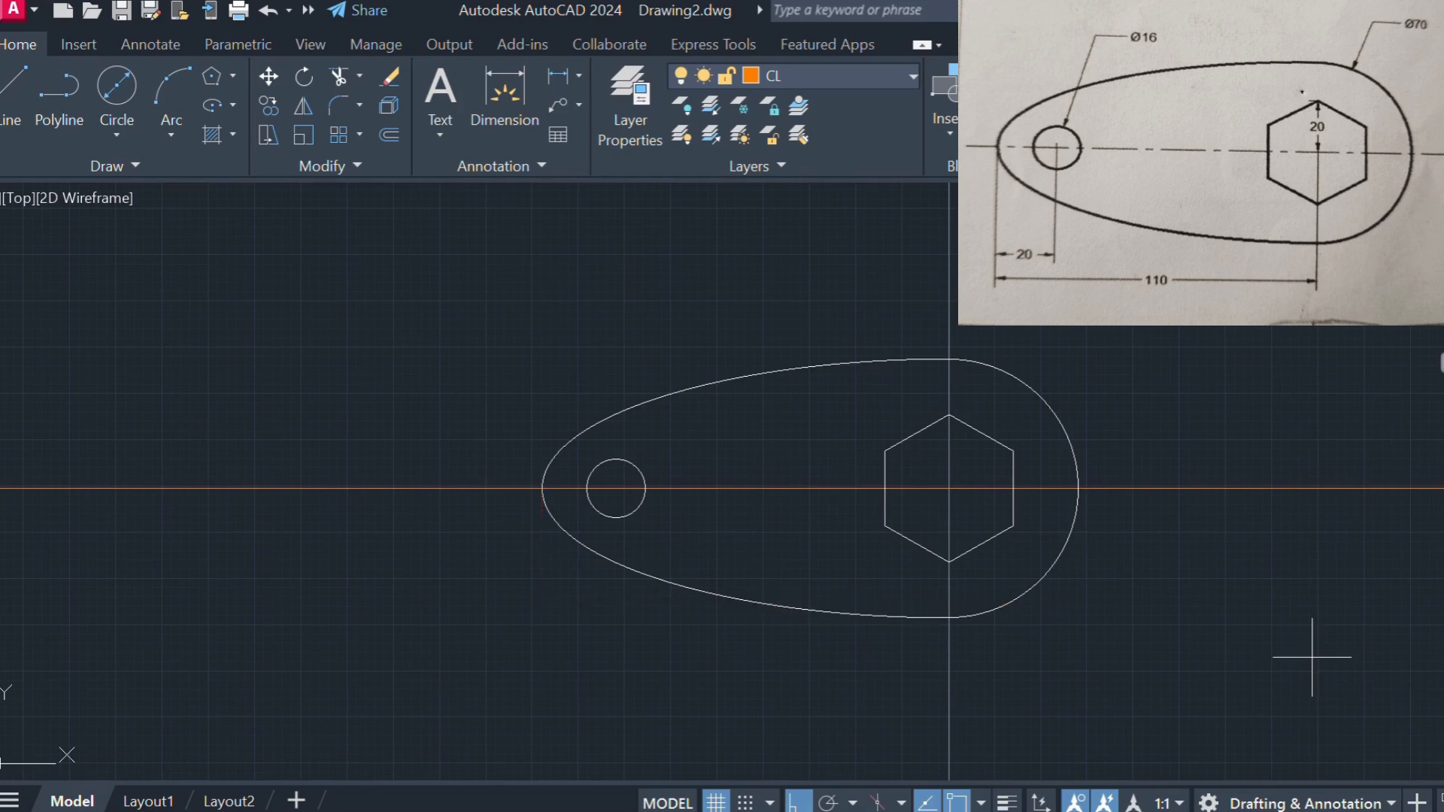